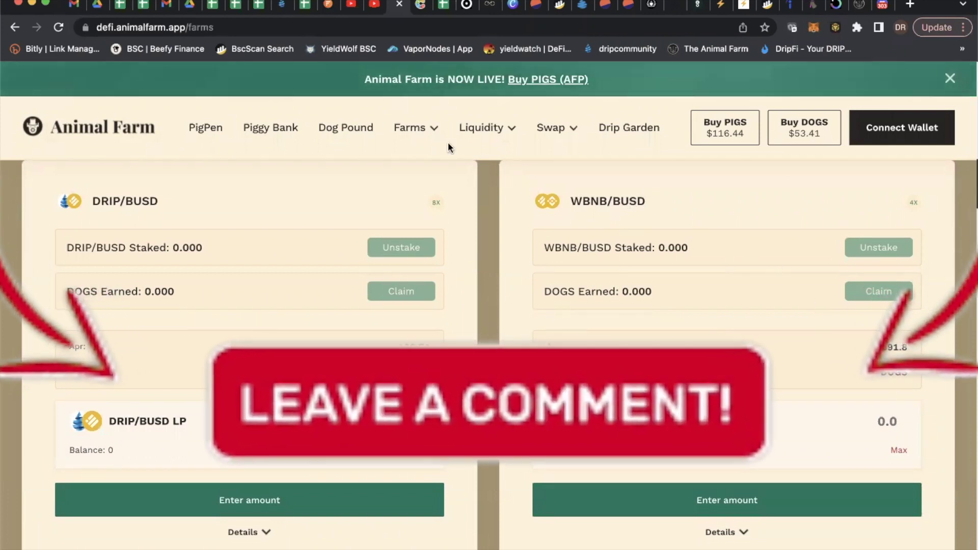
Convert an APY of 392% to APR in the APY to APR calculator, first with daily and finally with monthly compounding
left_click(419, 5)
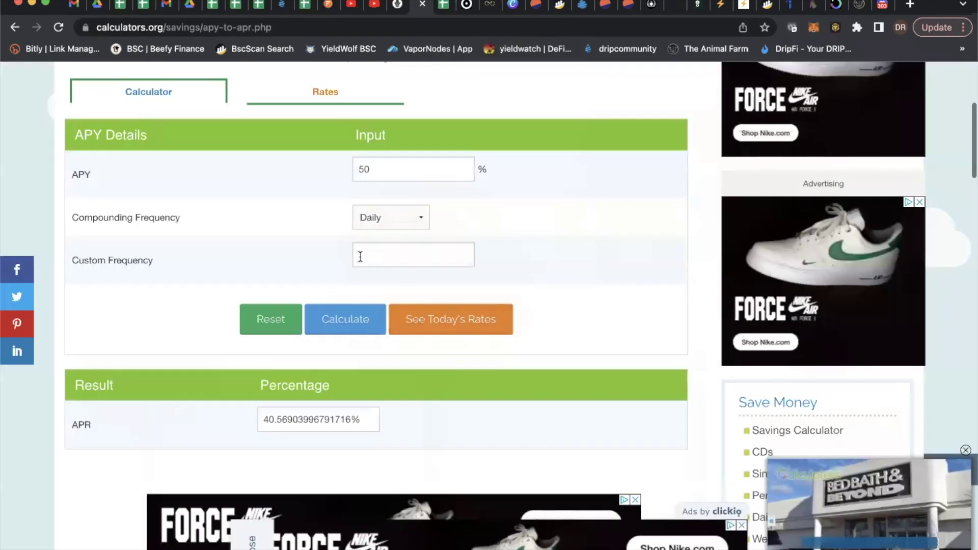
scroll(359, 256, "up", 3)
left_click_drag(371, 235, 323, 237)
type("392")
left_click(345, 385)
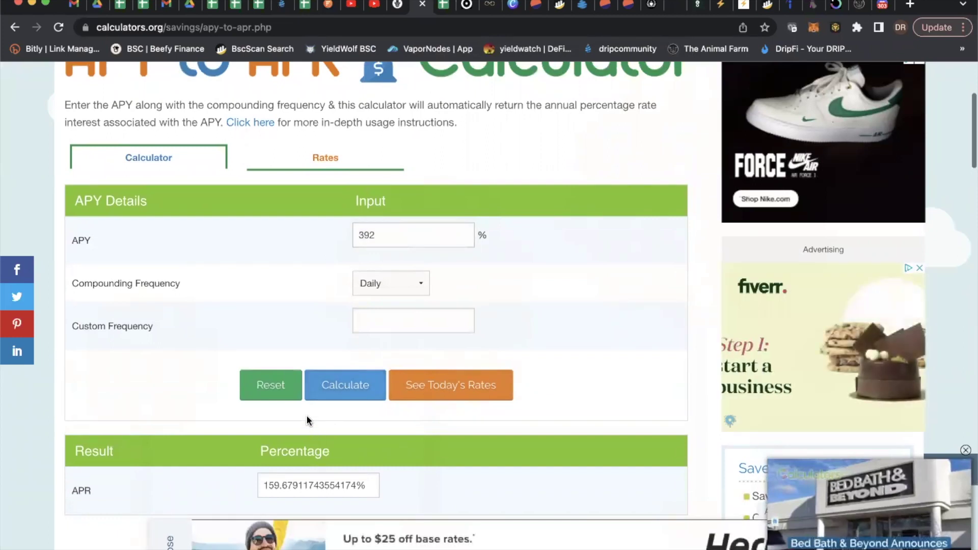
key("m")
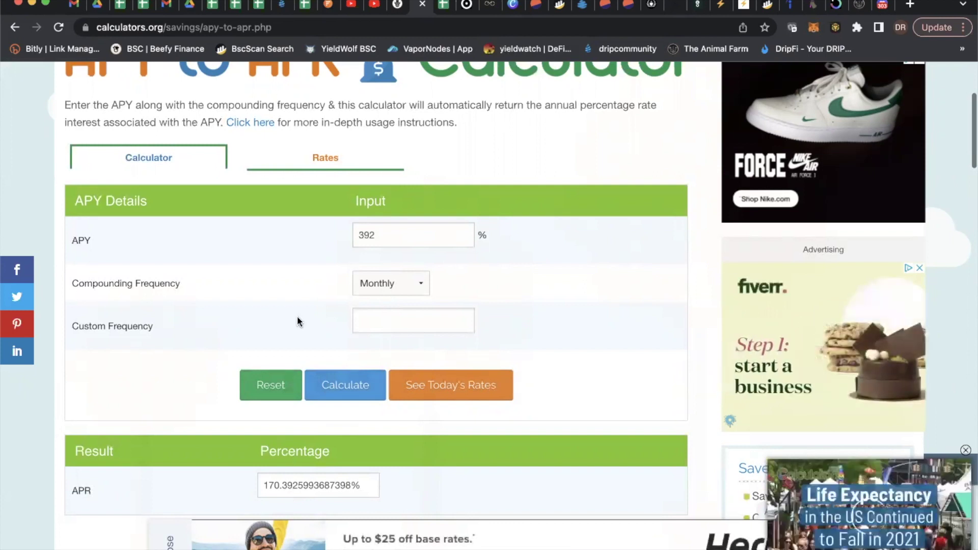
Switch to the Calculator app and divide the monthly-compounded APR, rounded to 170.3926, by 365
key("super+Tab")
left_click(486, 240)
left_click(507, 338)
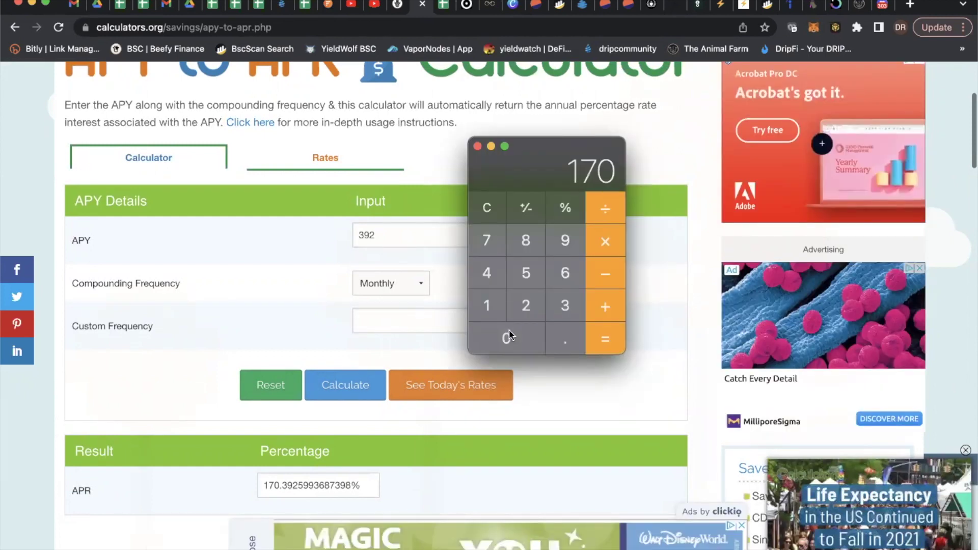
left_click(564, 336)
left_click(564, 309)
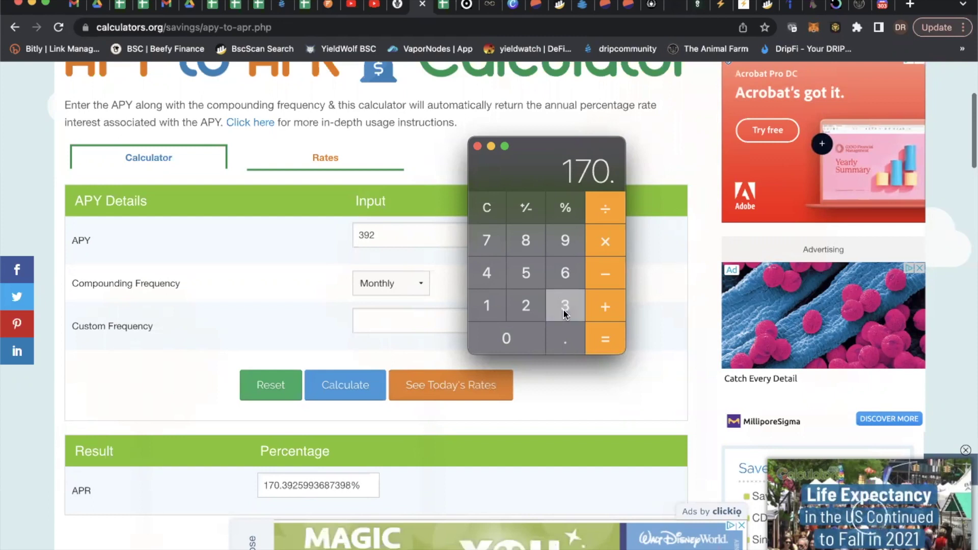
left_click(569, 243)
left_click(530, 306)
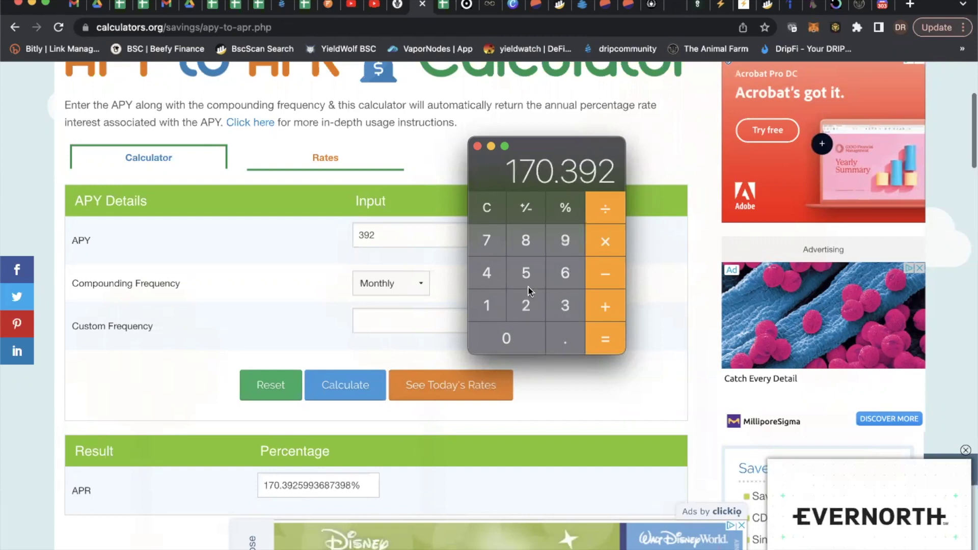
left_click(565, 274)
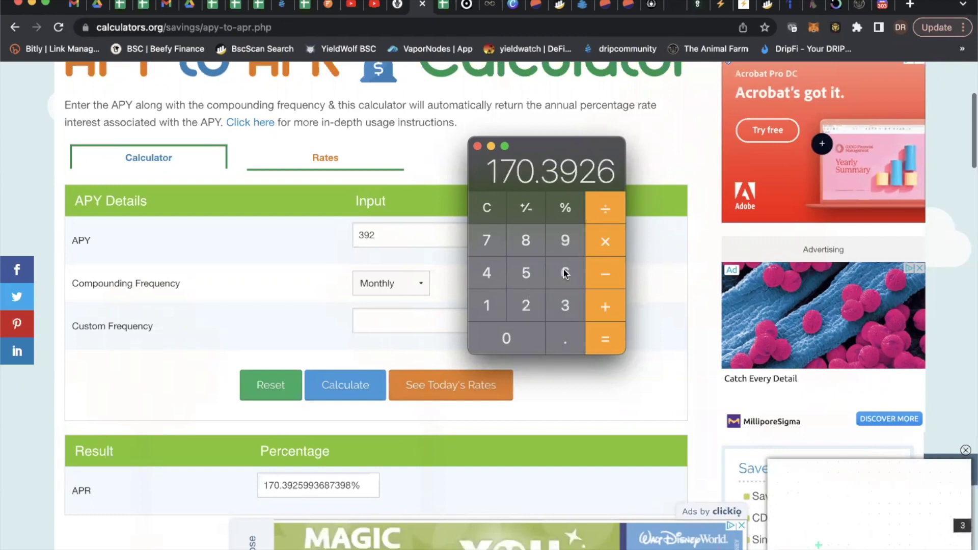
left_click(611, 206)
left_click(569, 306)
left_click(563, 272)
left_click(526, 273)
left_click(606, 341)
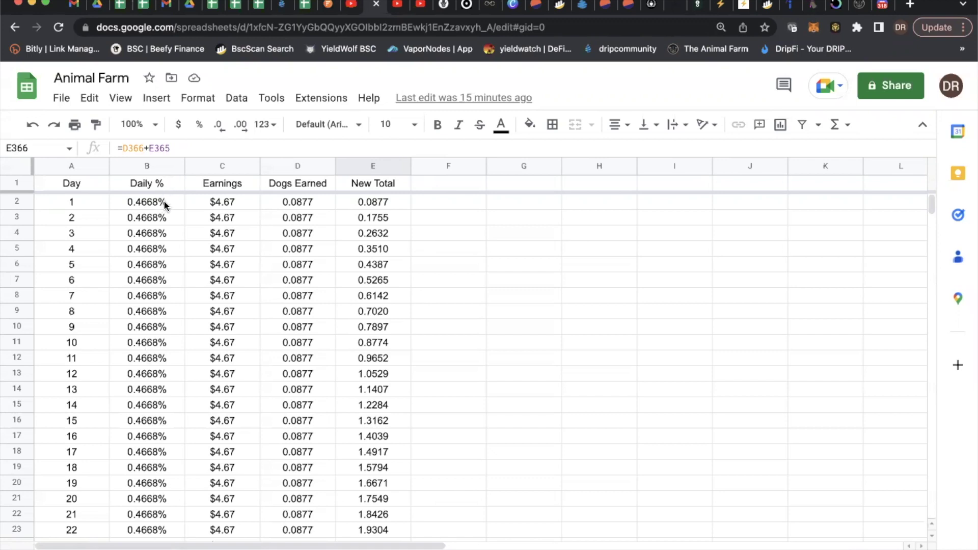
Examine the day 1 Earnings, Dogs Earned and New Total formulas in the Animal Farm spreadsheet, and follow New Total down the following days
left_click(213, 209)
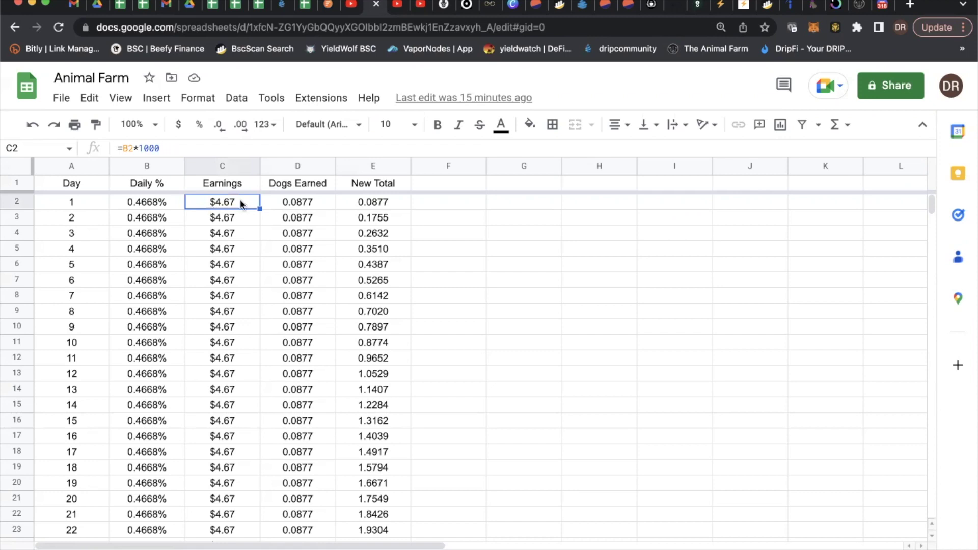
left_click(275, 200)
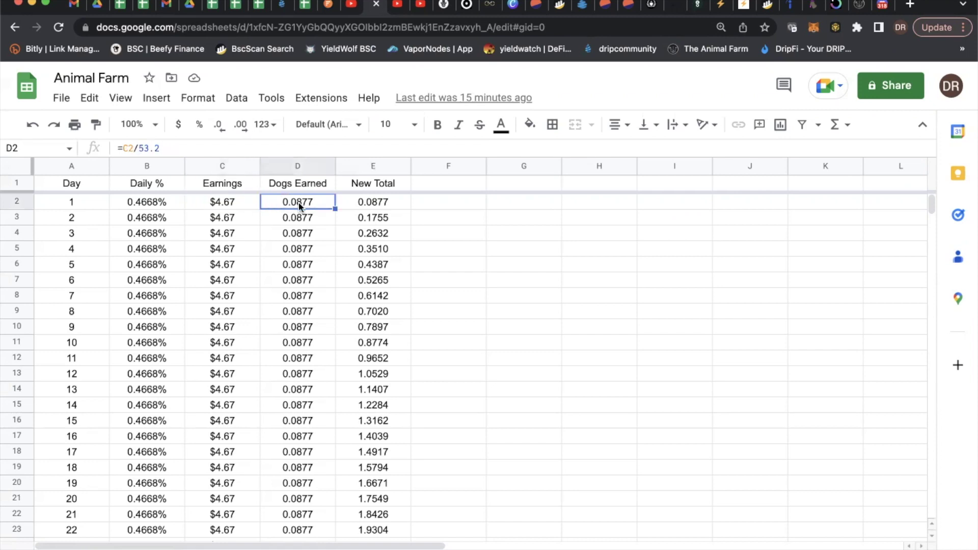
left_click(352, 203)
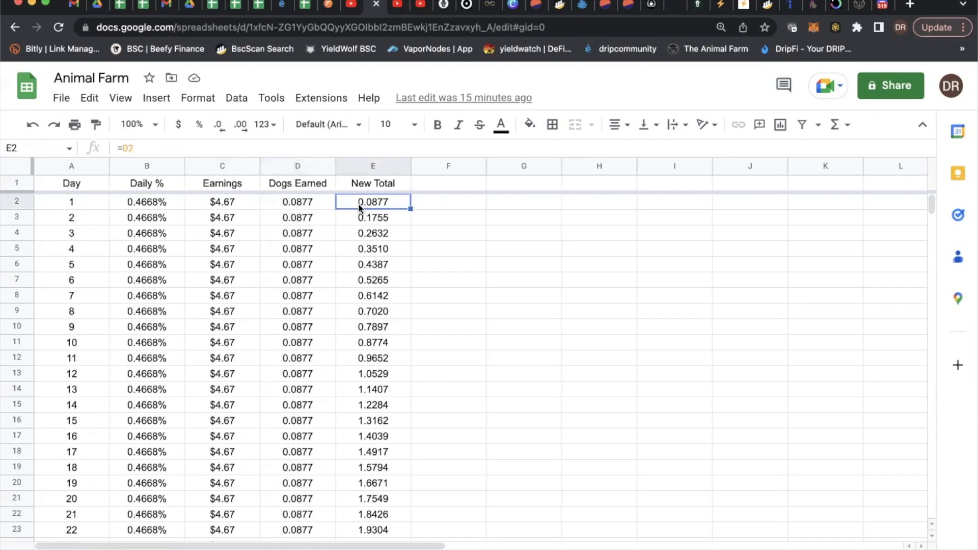
key("Down")
key("Down")
key("Down")
key("Down")
key("Down")
key("Down")
key("Down")
key("Down")
key("Down")
Go to the end of the 365-day table and examine the Dogs Earned formula and the final New Total
left_click(227, 223)
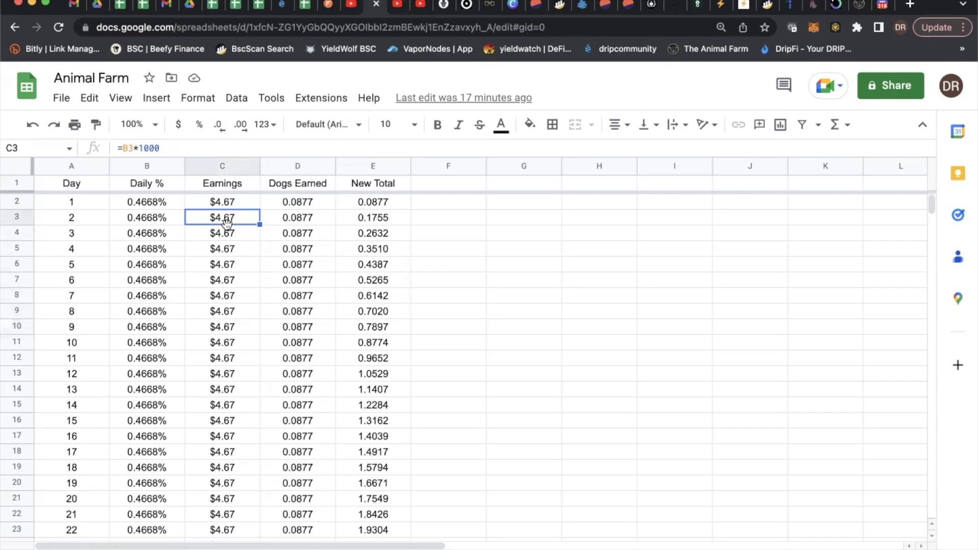
key("super+Down")
scroll(240, 308, "down", 4)
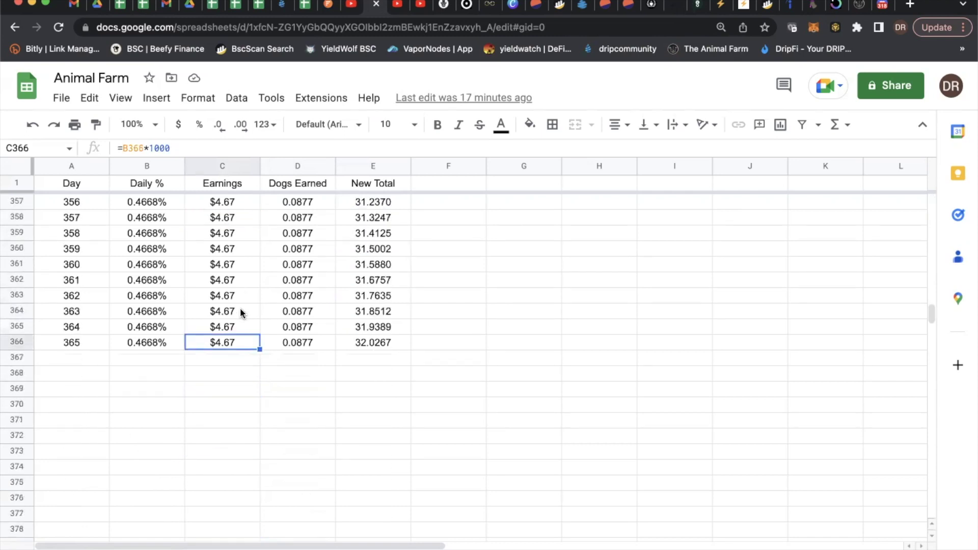
left_click(364, 348)
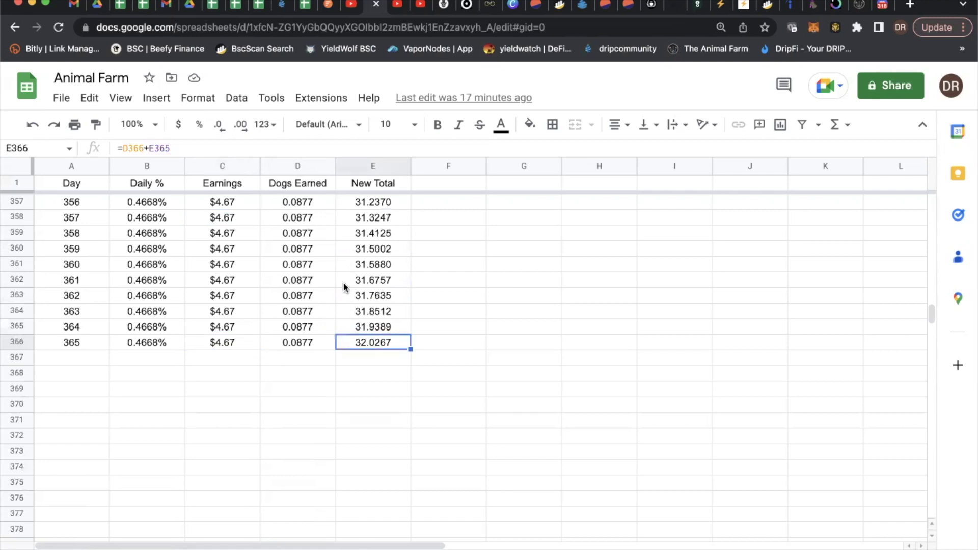
left_click(312, 266)
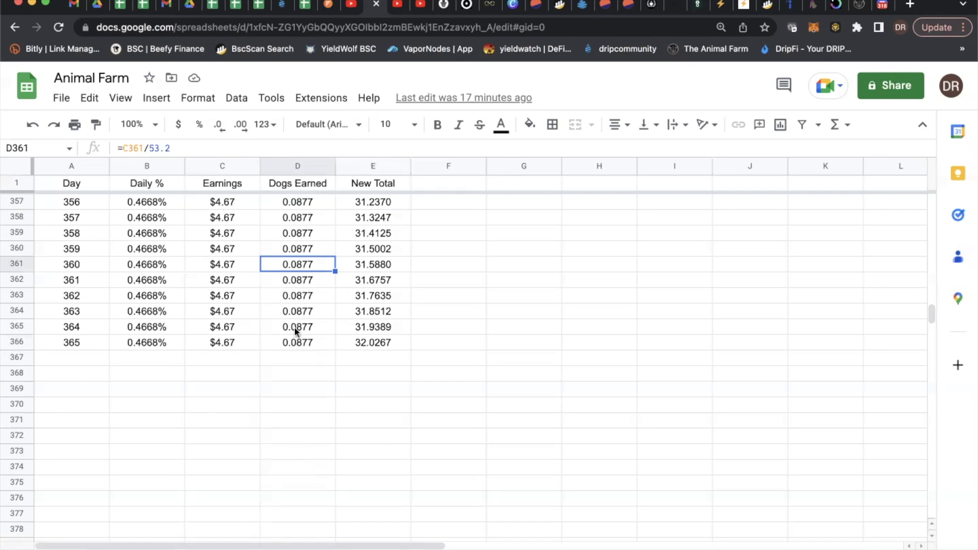
left_click(360, 344)
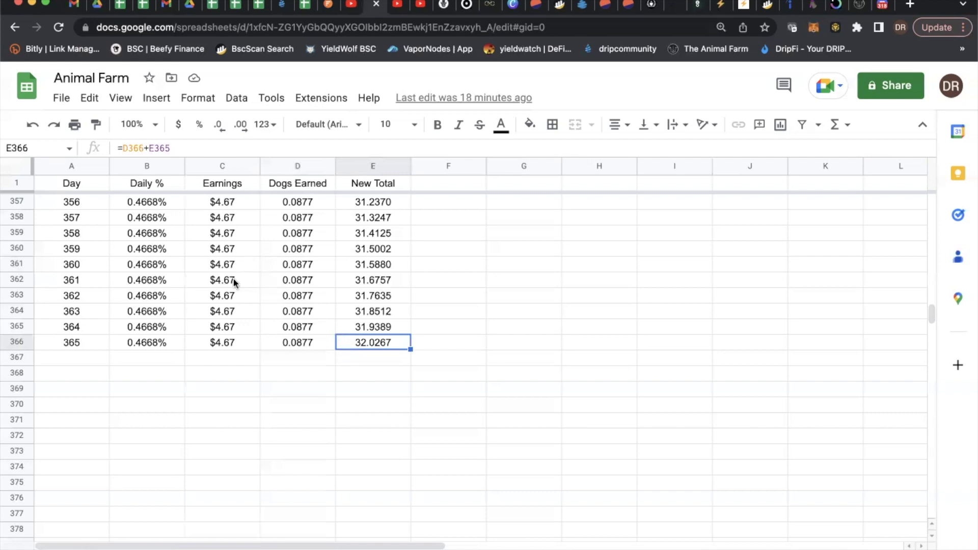
Open the sheet with the Pigs Earned column and examine each day 2 entry from Dogs Earned through Pigs Earned
left_click(220, 535)
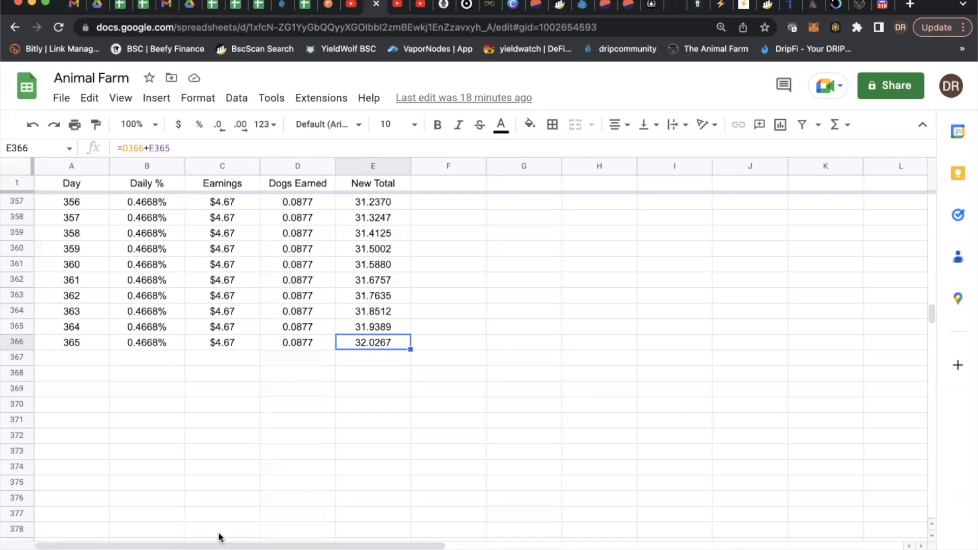
scroll(191, 351, "up", 15)
scroll(192, 355, "up", 15)
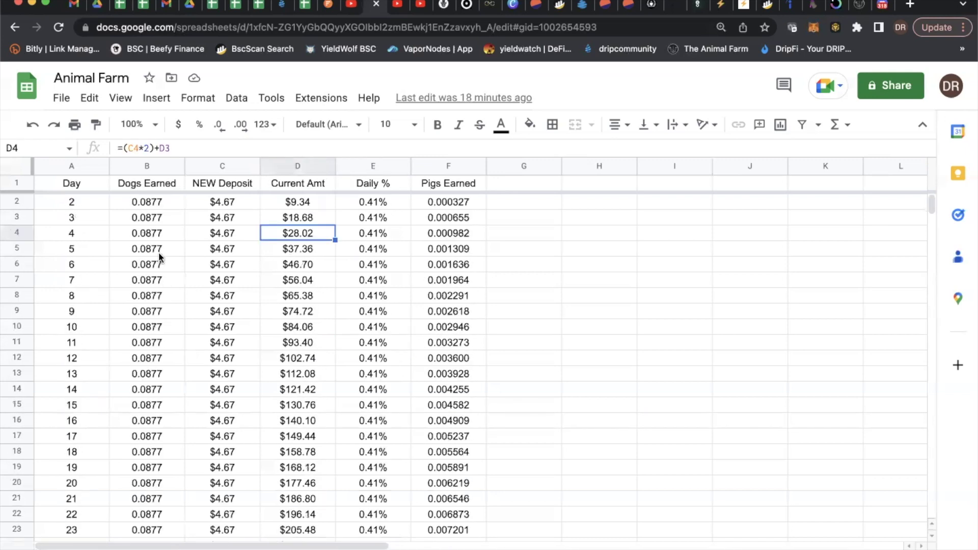
left_click(150, 203)
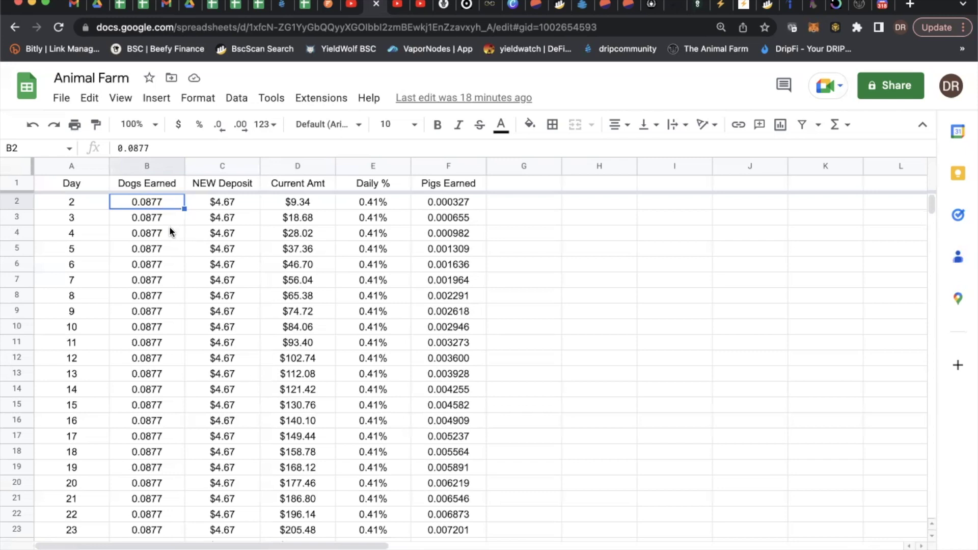
left_click(211, 203)
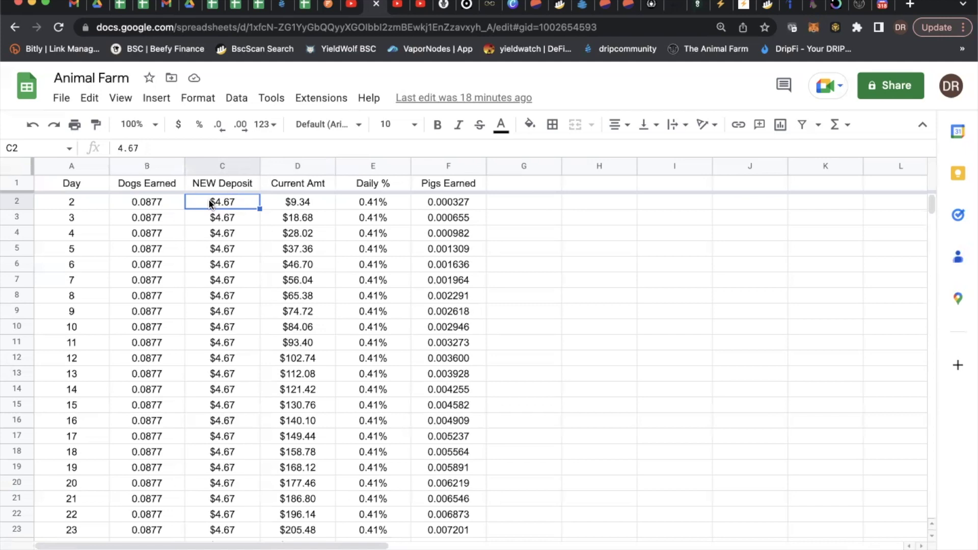
left_click(282, 204)
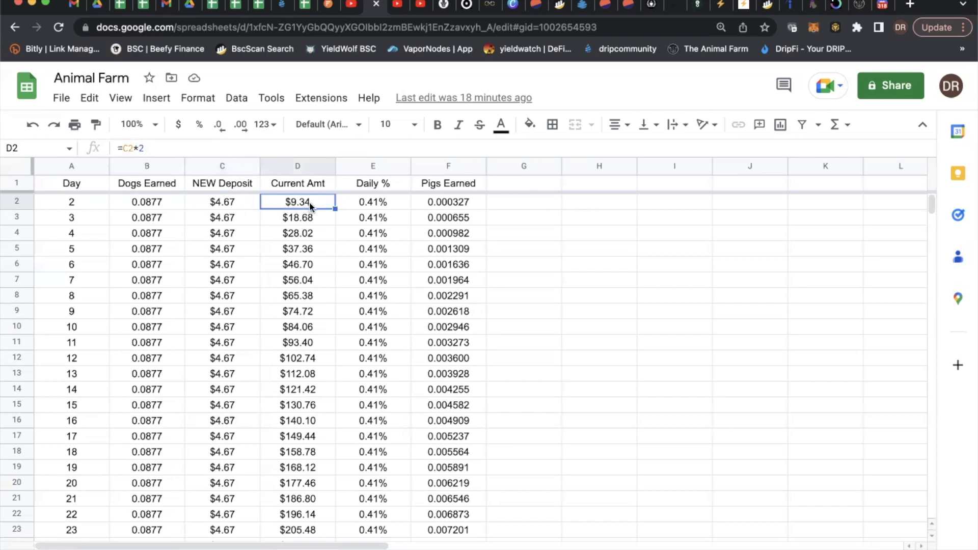
left_click(387, 203)
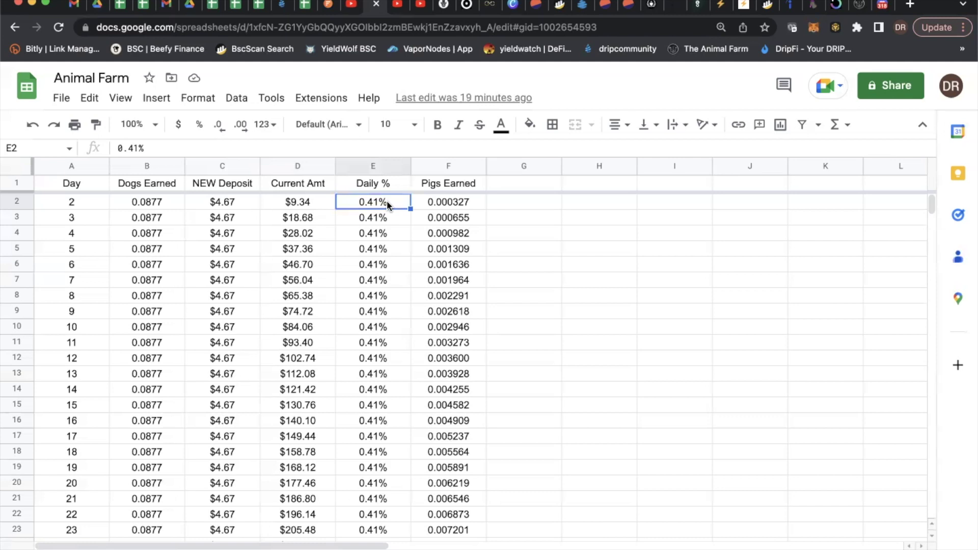
left_click(442, 202)
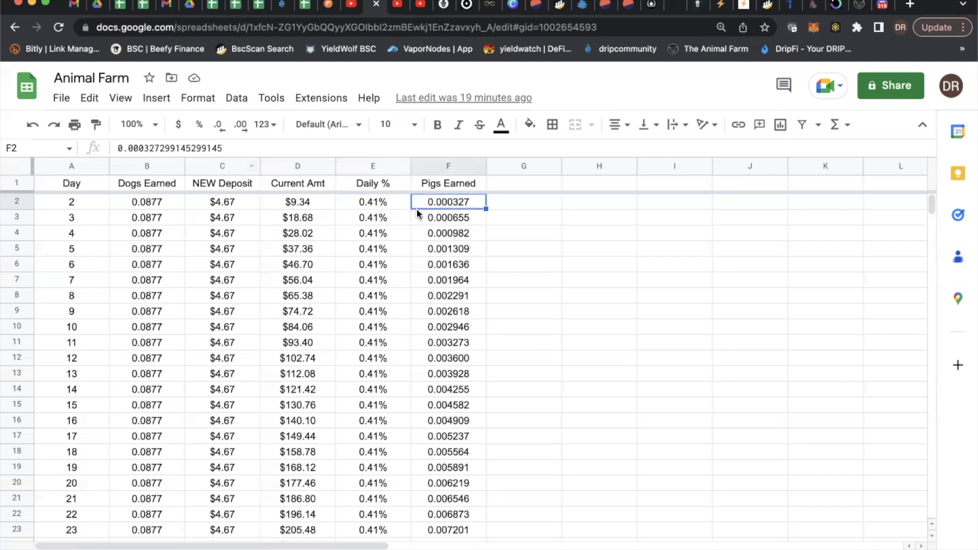
left_click(397, 203)
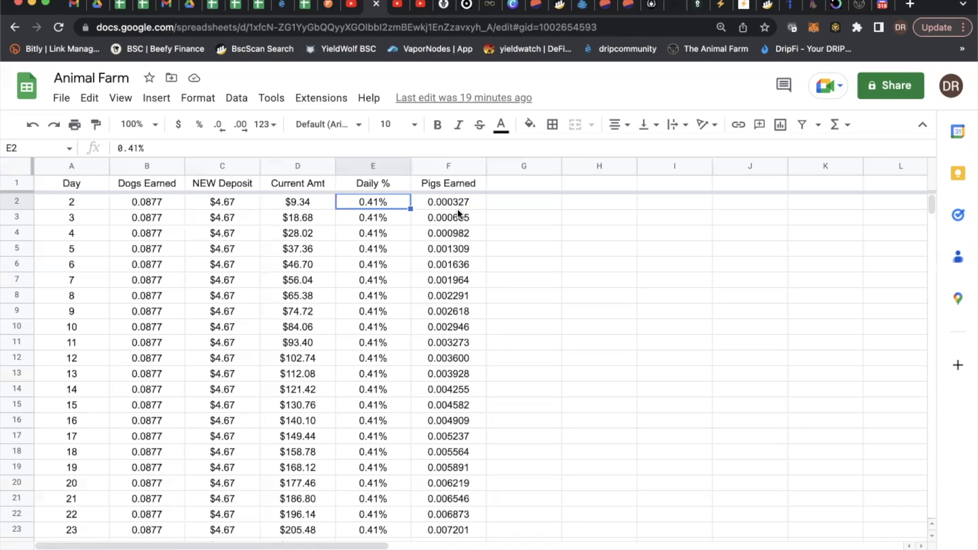
left_click(432, 202)
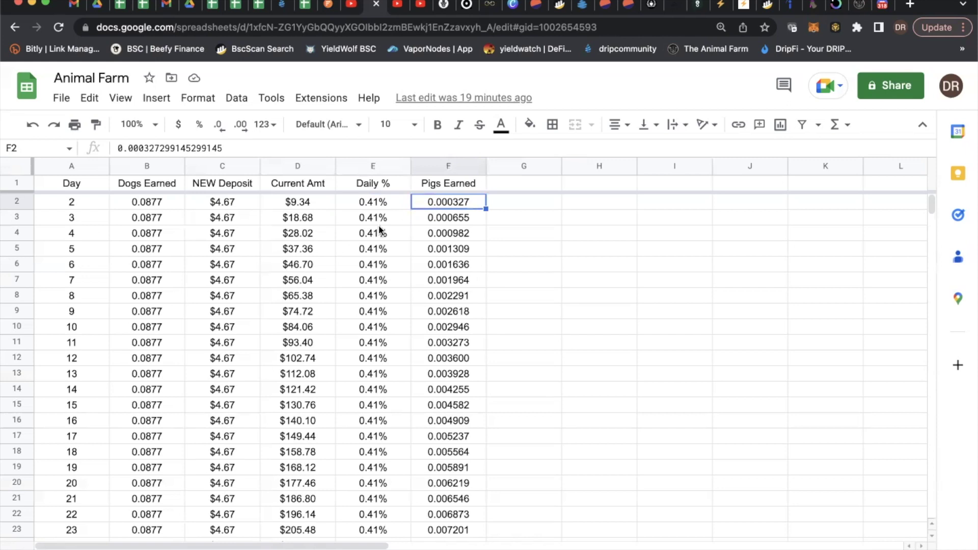
Compare how Current Amt and Pigs Earned progress from day 3 to day 9
left_click(280, 217)
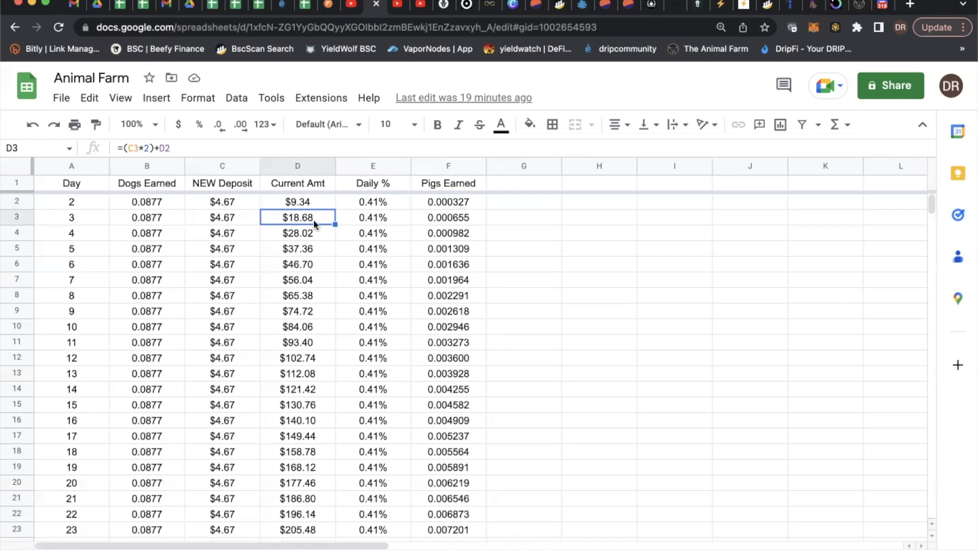
left_click(438, 219)
left_click(317, 233)
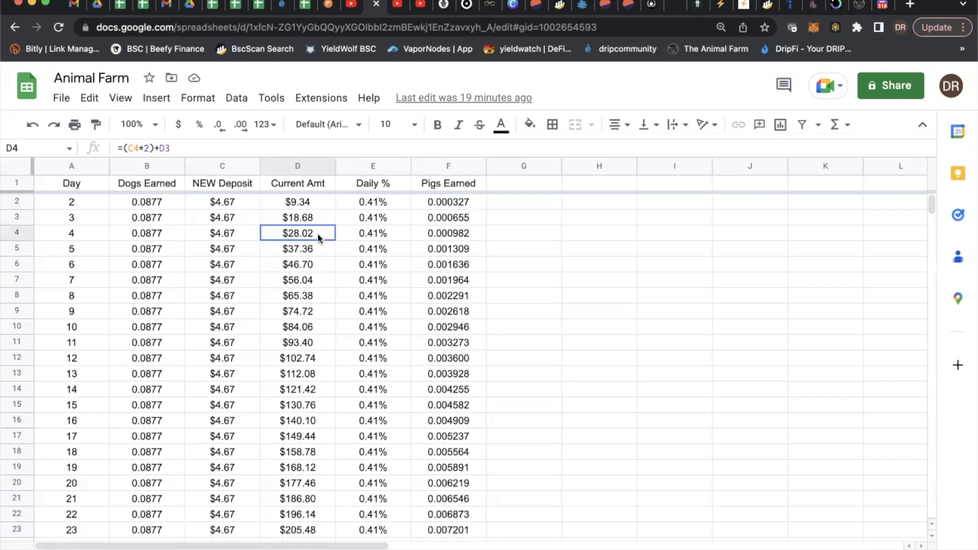
left_click(473, 233)
left_click(299, 253)
left_click(303, 279)
left_click(304, 296)
left_click(447, 312)
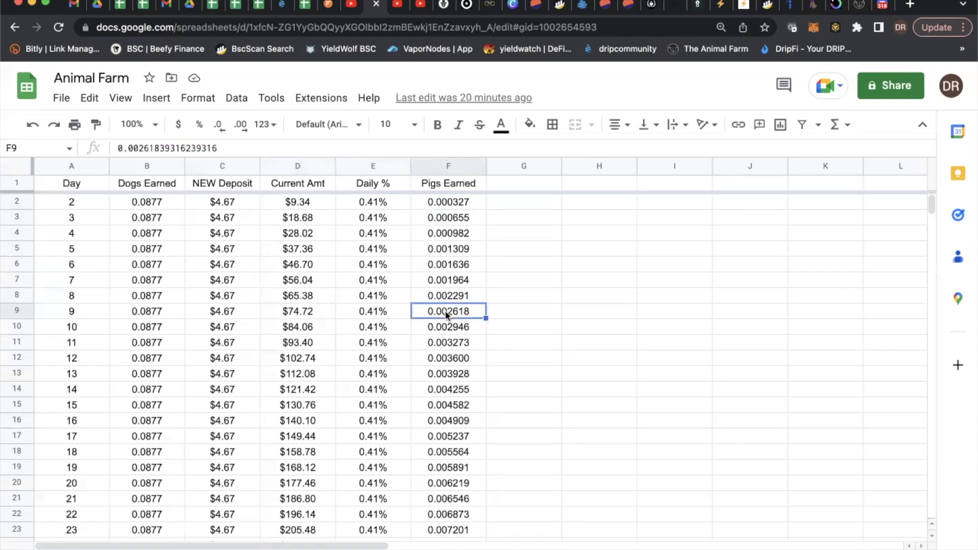
Go to the row below day 365 and examine the NEW Deposit and Pigs Earned sums
key("ctrl+Down")
scroll(316, 400, "down", 1)
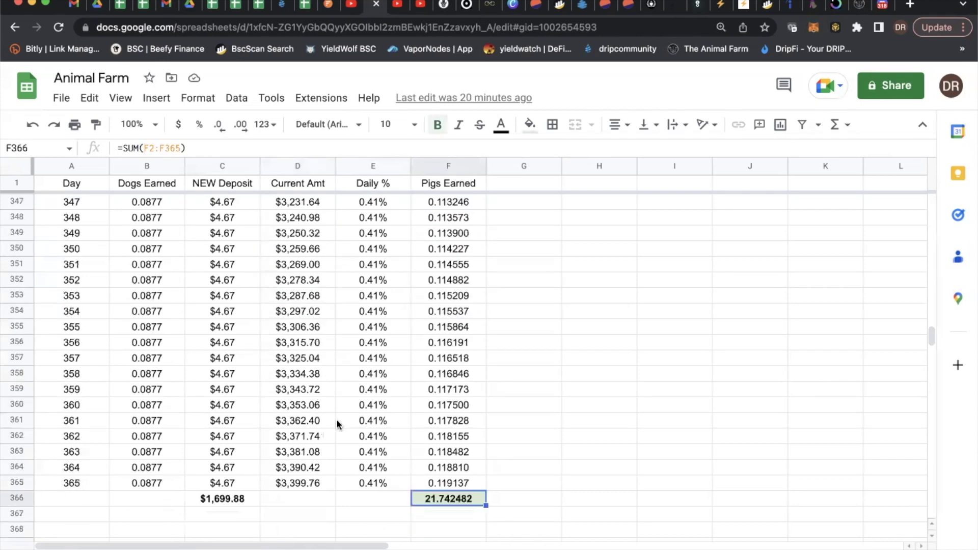
left_click(231, 502)
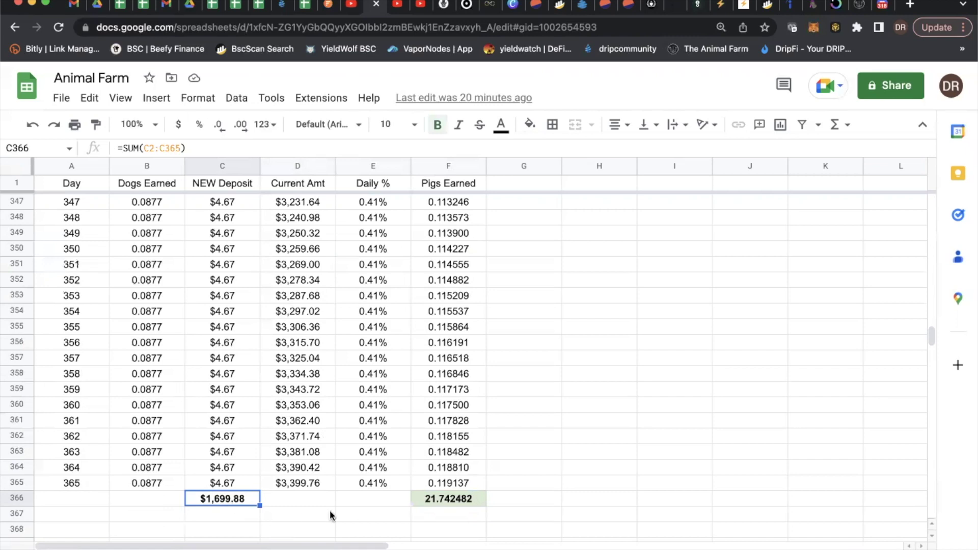
left_click(428, 498)
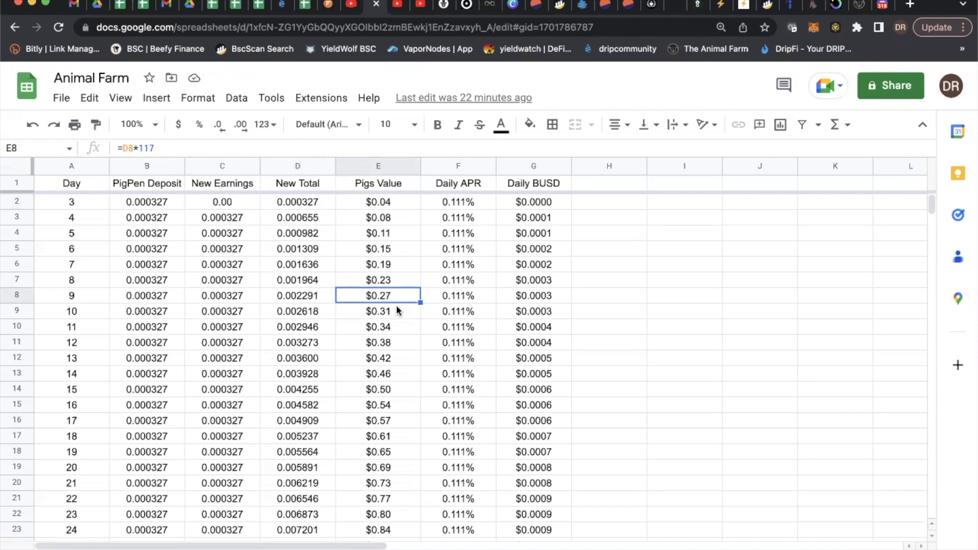
Examine Daily APR, Pigs Value, New Total and Current Amt for days 3 and 4 in the PigPen Deposit sheet
left_click(458, 203)
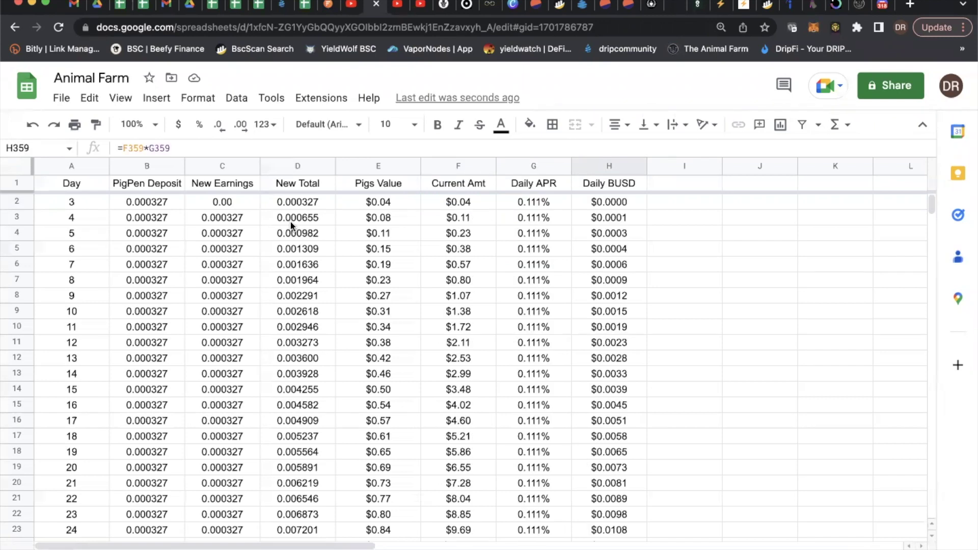
left_click(374, 203)
left_click(450, 204)
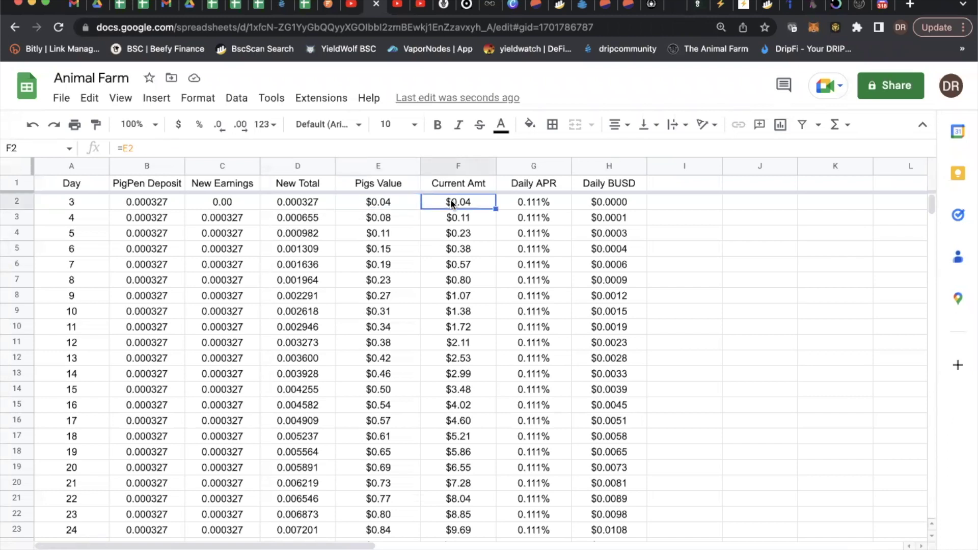
left_click(312, 220)
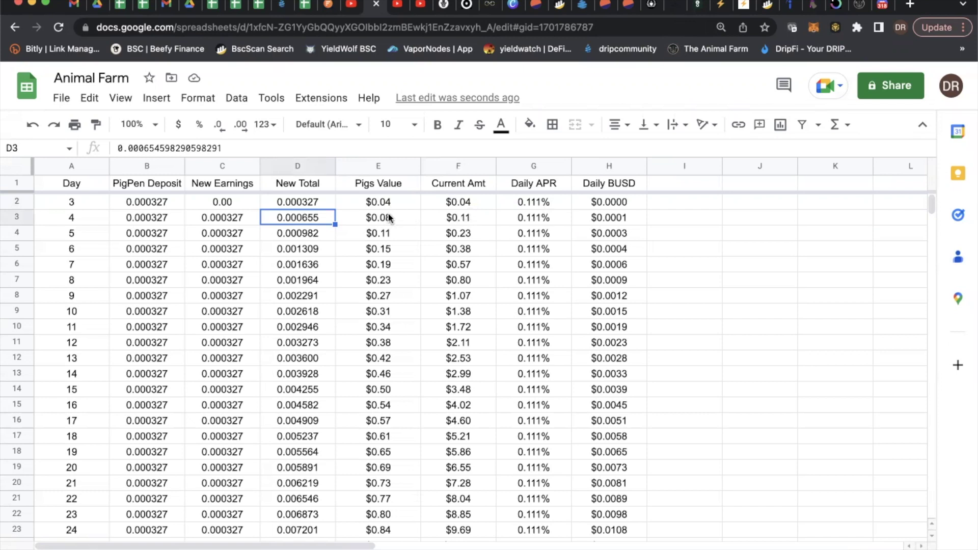
left_click(450, 221)
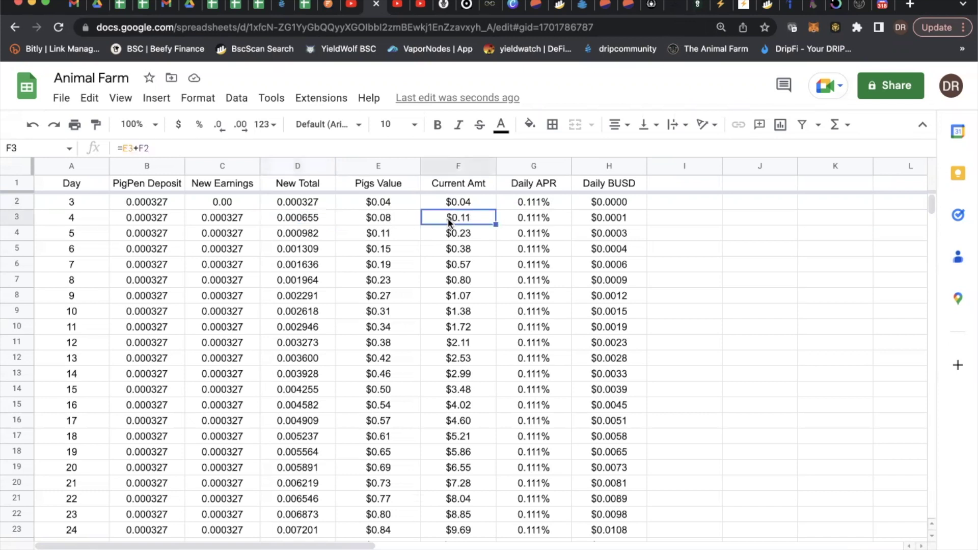
Compare how Current Amt and Daily BUSD progress over days 4 to 6 in the PigPen Deposit sheet
left_click(607, 224)
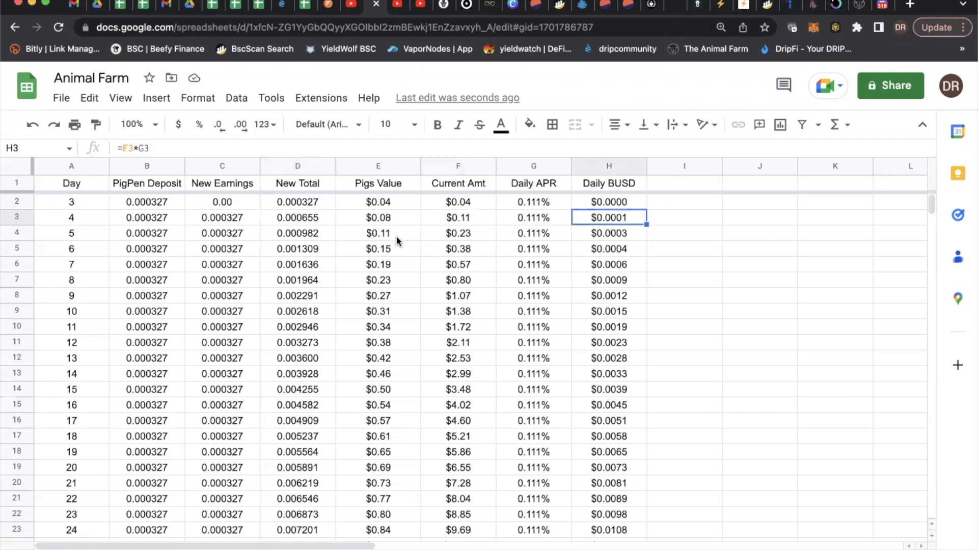
left_click(464, 232)
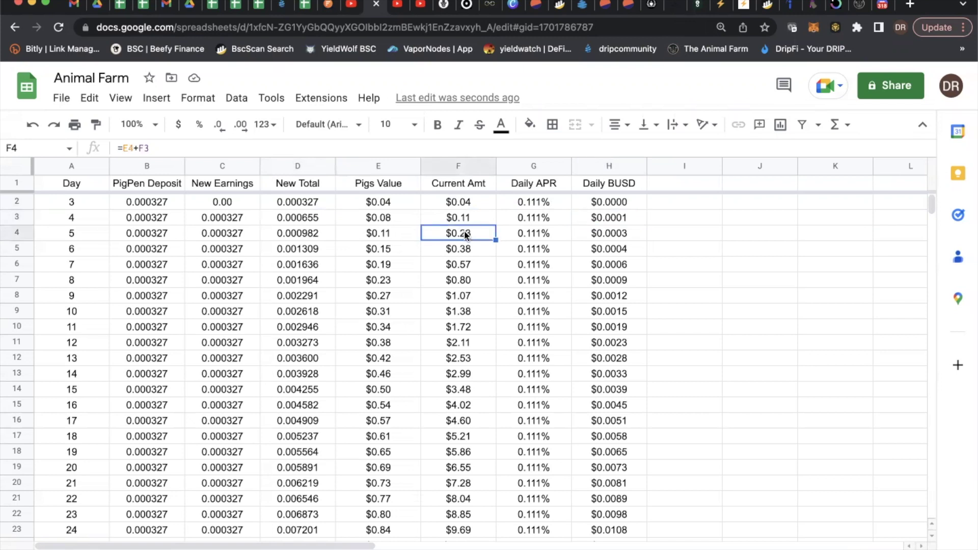
left_click(615, 234)
left_click(477, 251)
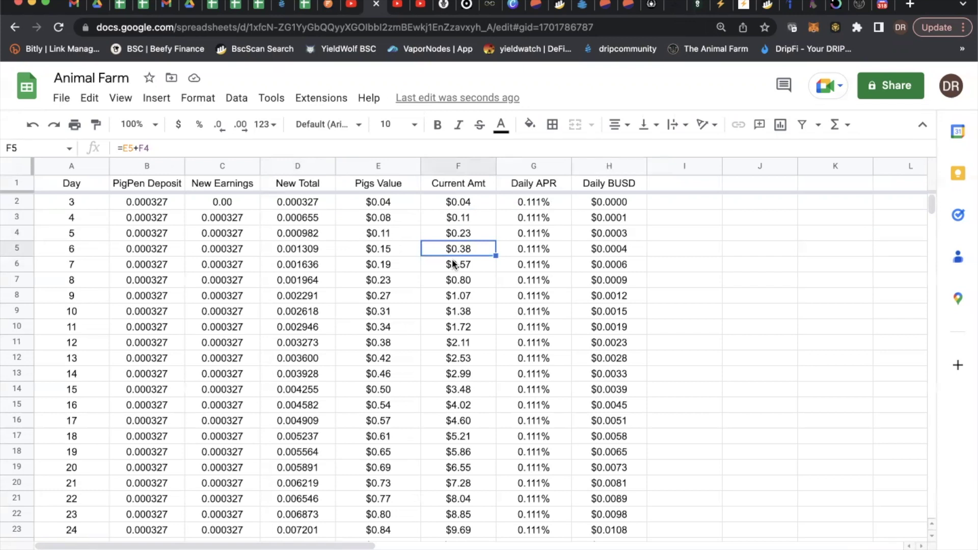
Go to the row below day 365 and examine the Pigs Value sum and the Pigs after tax formula
key("super+Down")
scroll(451, 249, "down", 5)
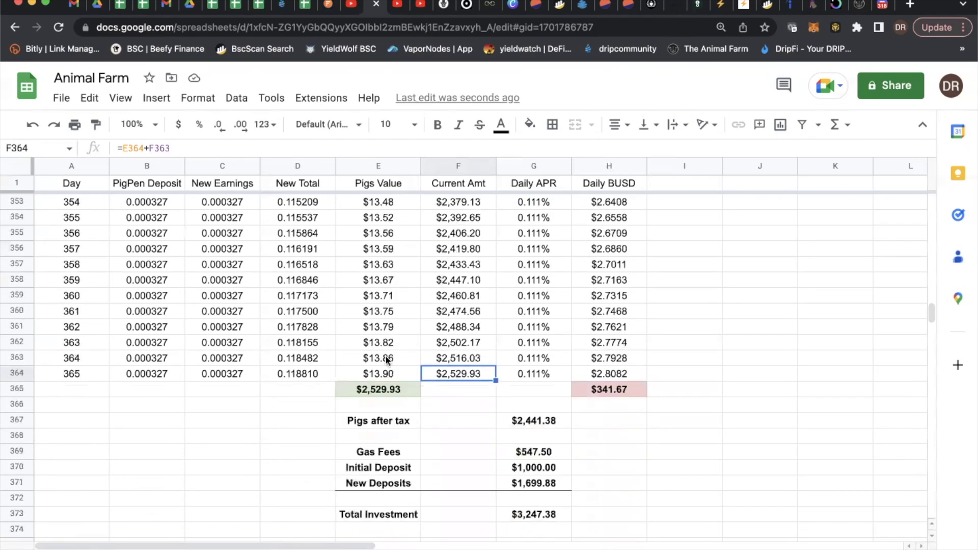
left_click(372, 392)
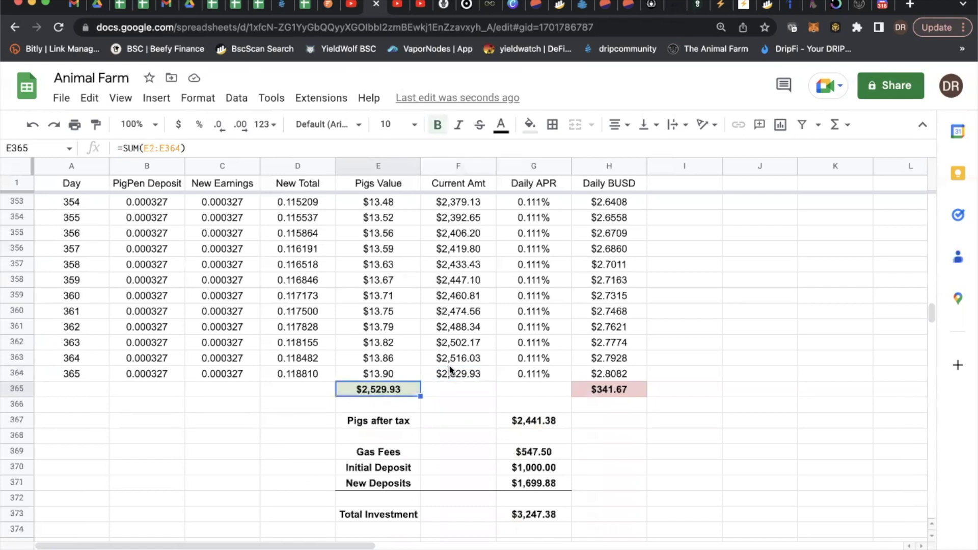
left_click(395, 416)
left_click(534, 420)
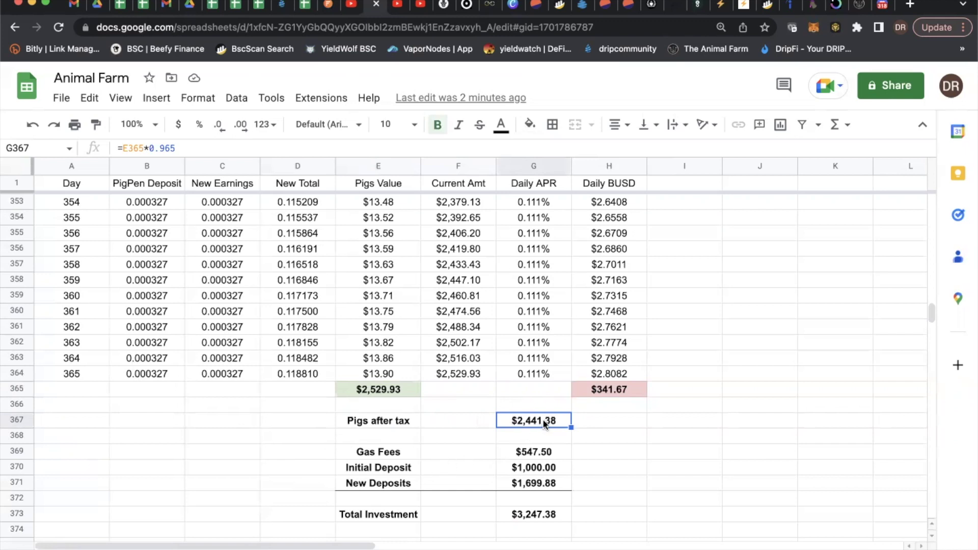
Compare the Pigs Value and Daily BUSD sums with Pigs after tax, and check the Gas Fees amount
left_click(393, 391)
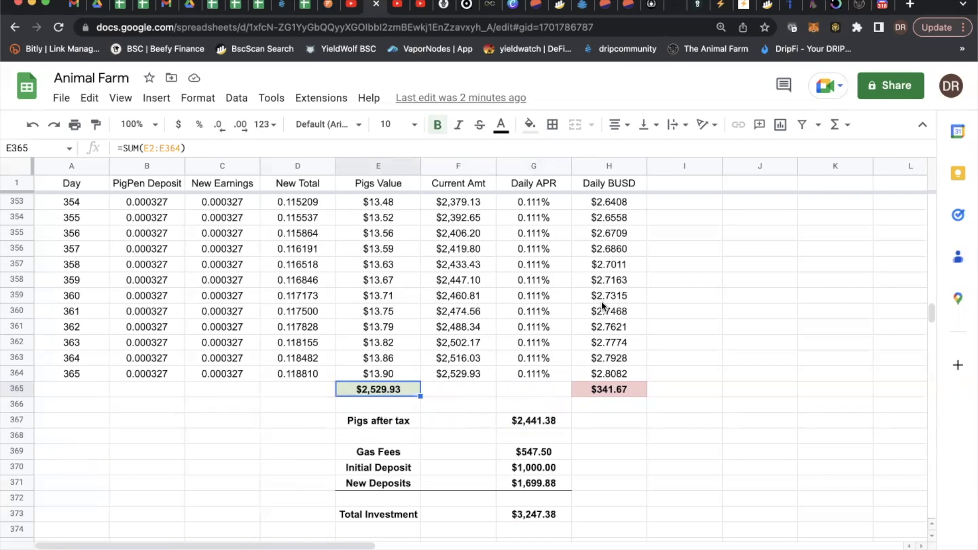
left_click(610, 390)
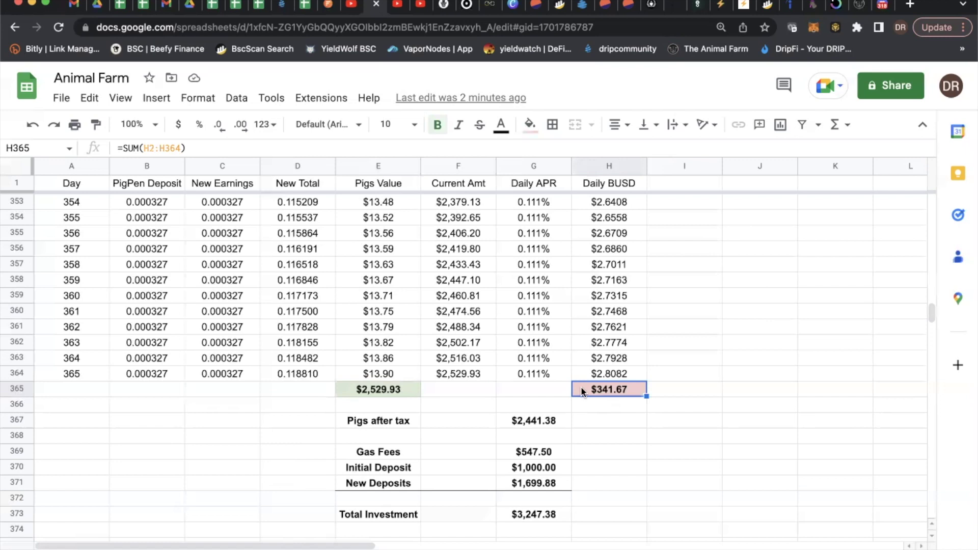
left_click(396, 392)
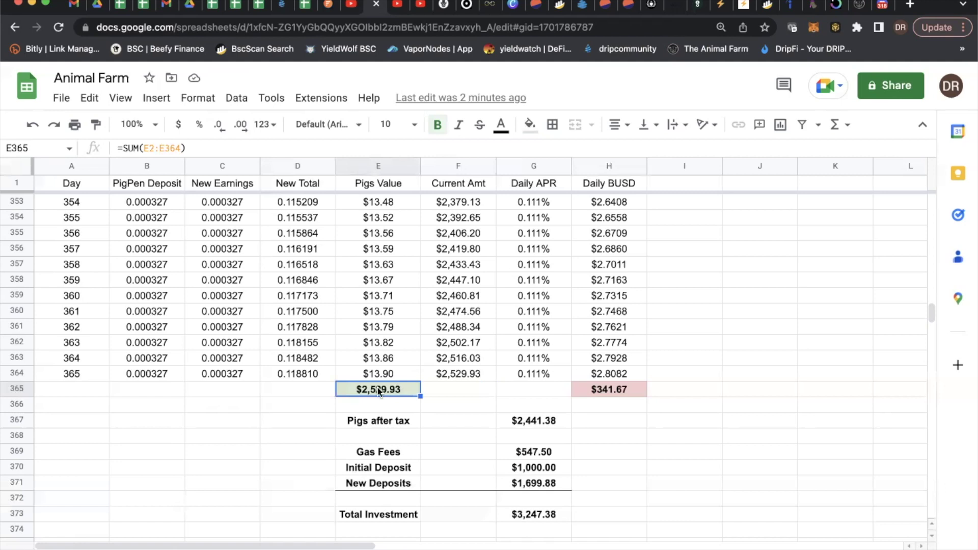
left_click(516, 421)
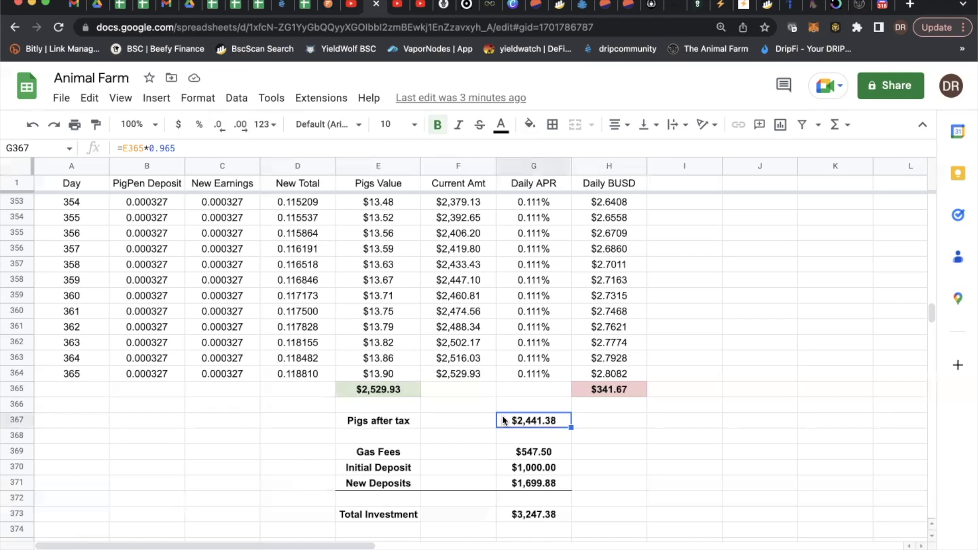
scroll(500, 418, "down", 1)
left_click(534, 421)
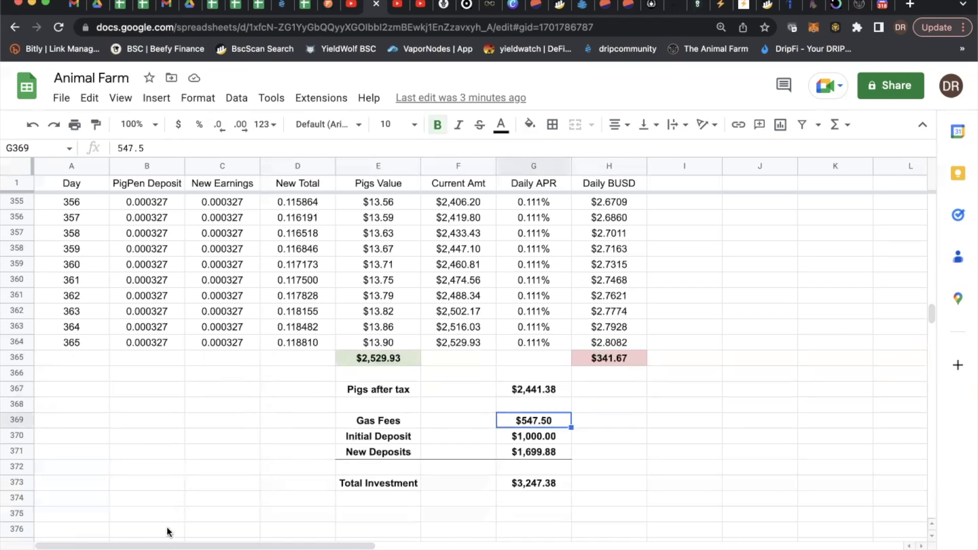
Review the first days of the Dogs Earned and NEW Deposit sheets and return to the PigPen Deposit summary
left_click(153, 549)
scroll(150, 359, "up", 20)
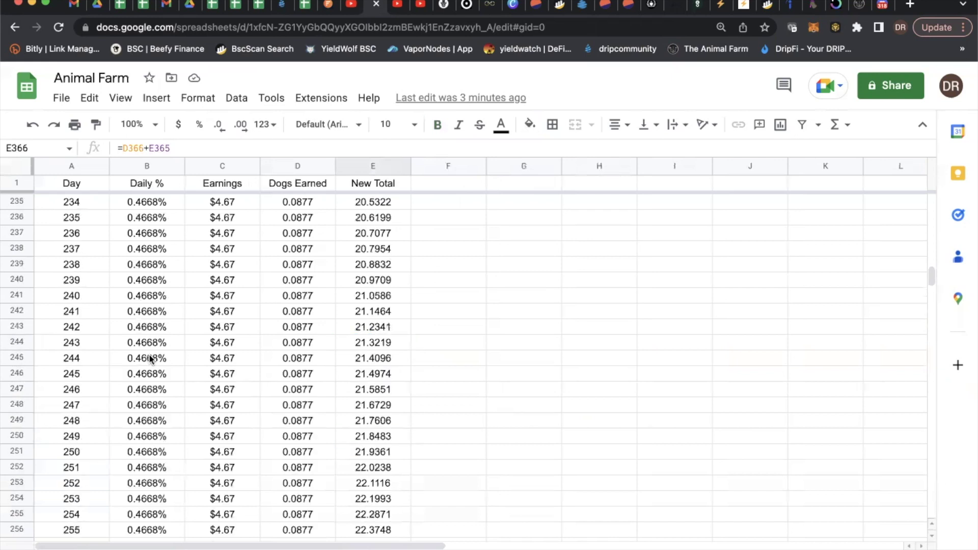
scroll(151, 359, "up", 2)
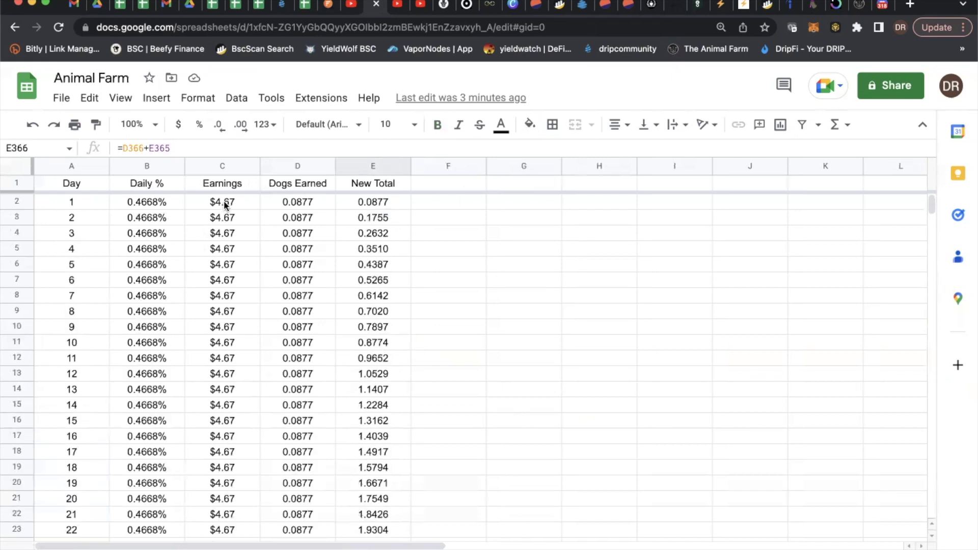
left_click(235, 549)
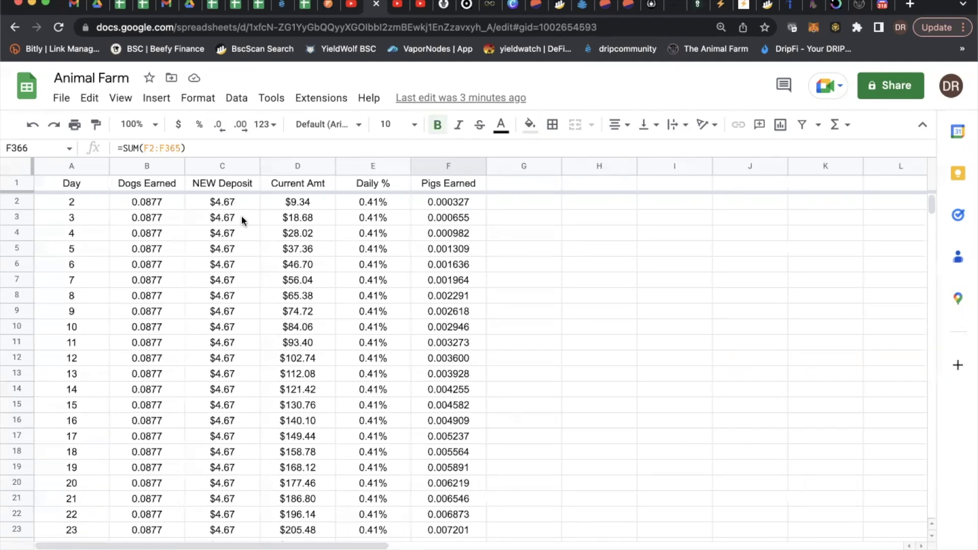
left_click(315, 549)
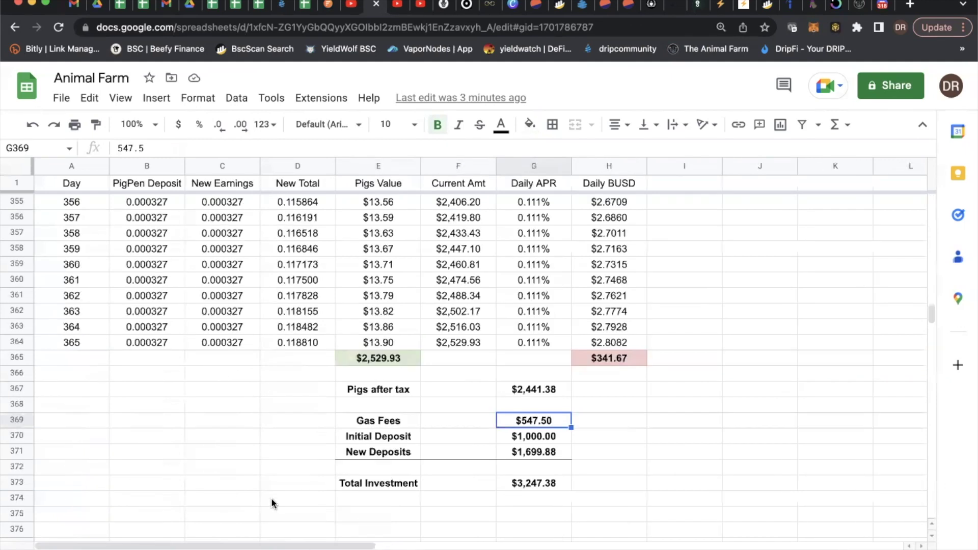
left_click(276, 549)
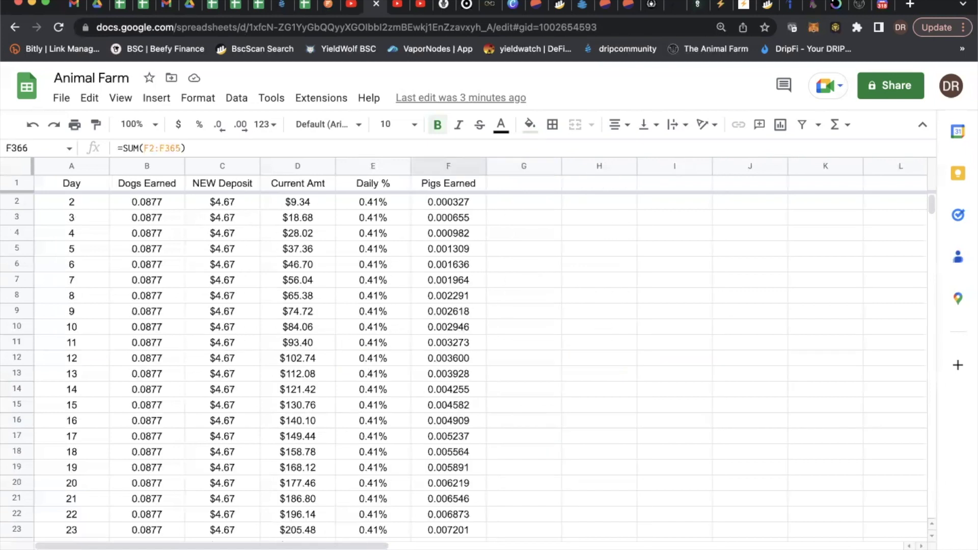
left_click(315, 549)
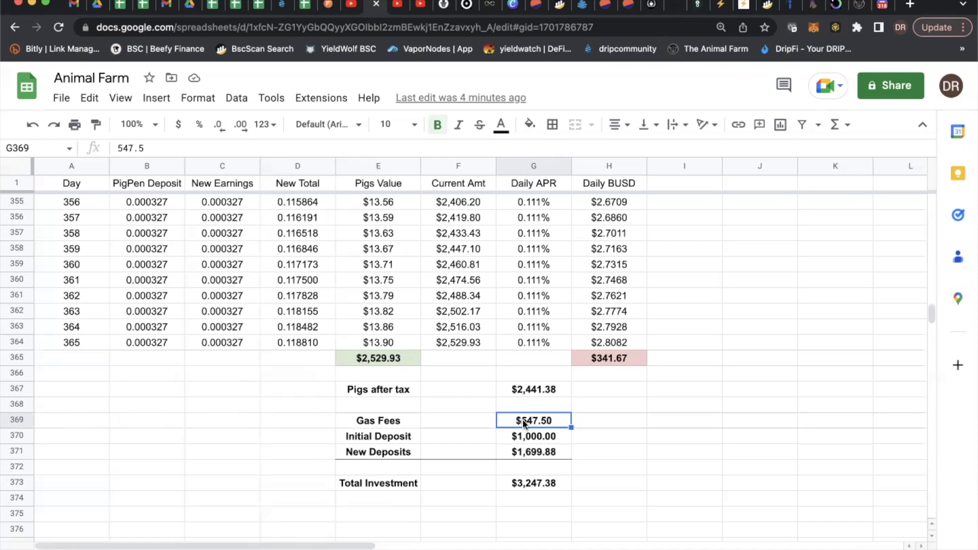
Examine the Initial Deposit, New Deposits and Total Investment amounts in the summary
left_click(506, 437)
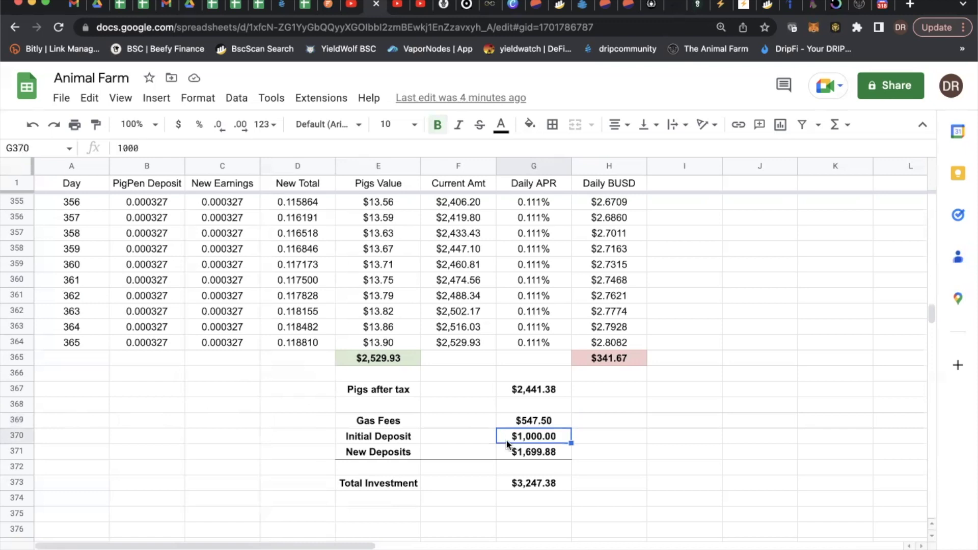
left_click(512, 453)
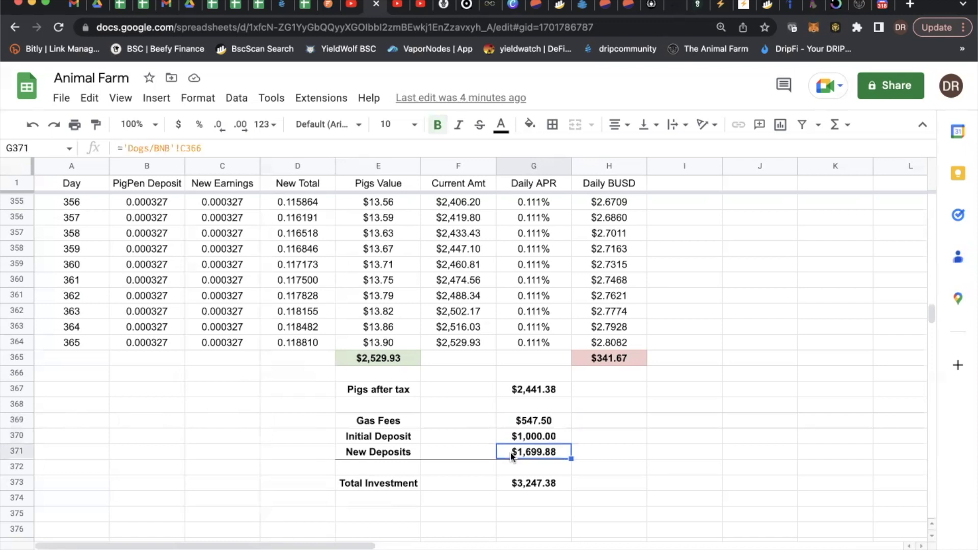
left_click(551, 483)
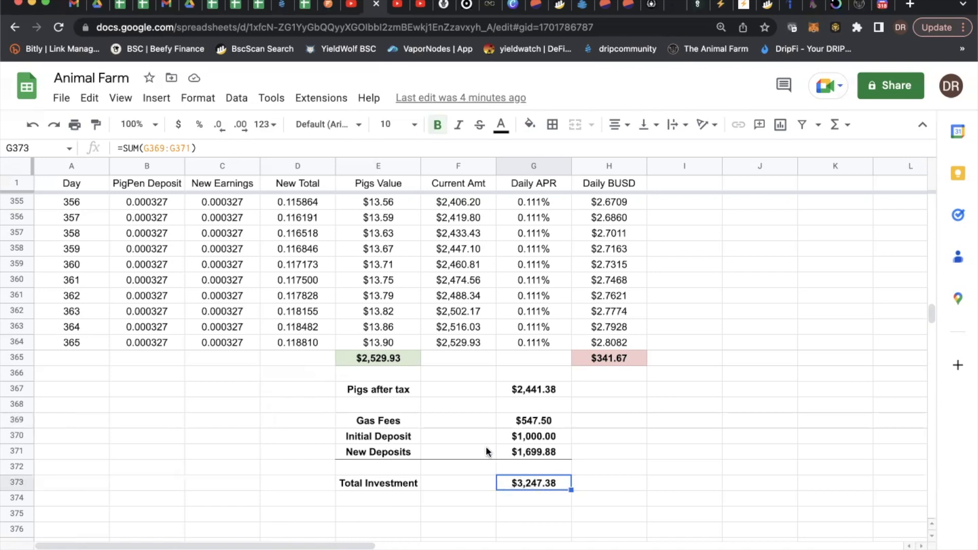
Compare the Pigs Value sum and Pigs after tax with Total Investment, and check the Daily BUSD sum
left_click(392, 359)
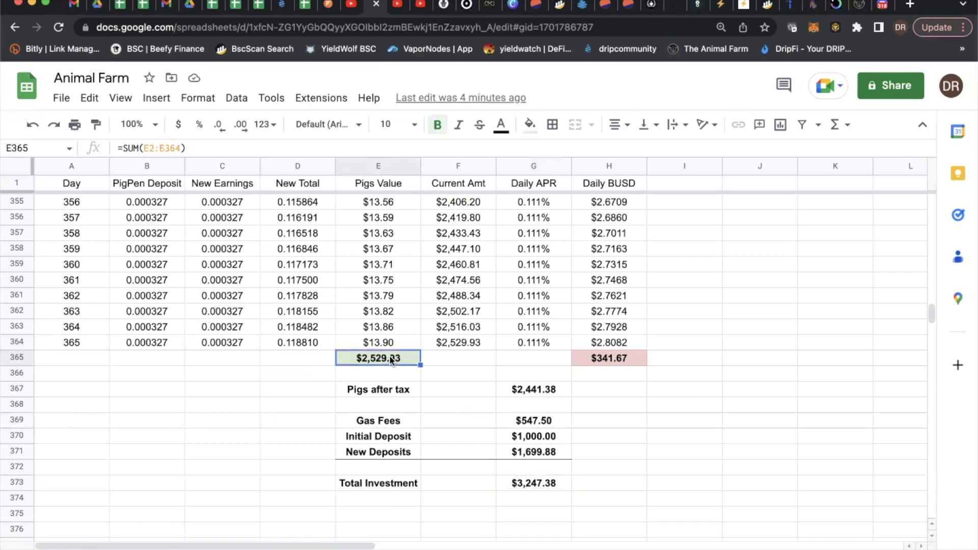
left_click(516, 391)
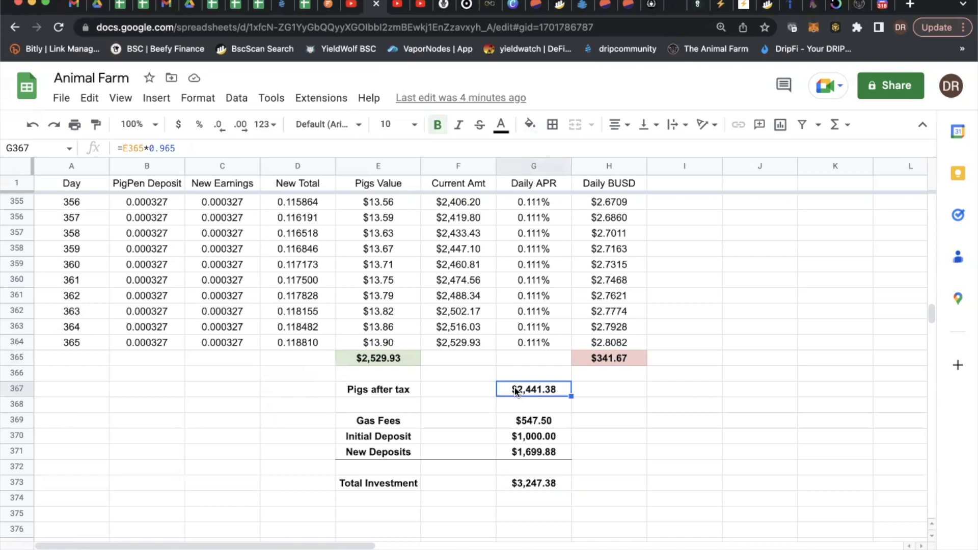
left_click(531, 482)
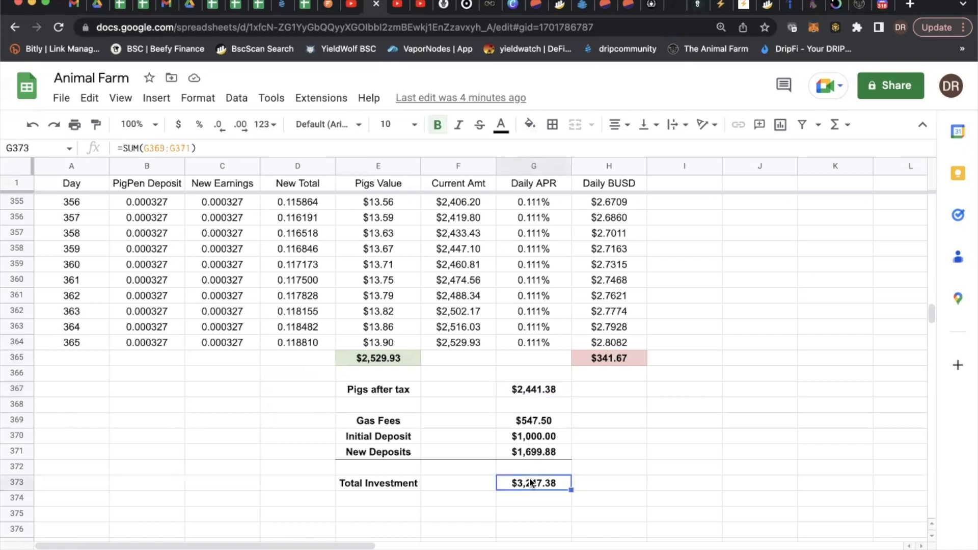
left_click(607, 360)
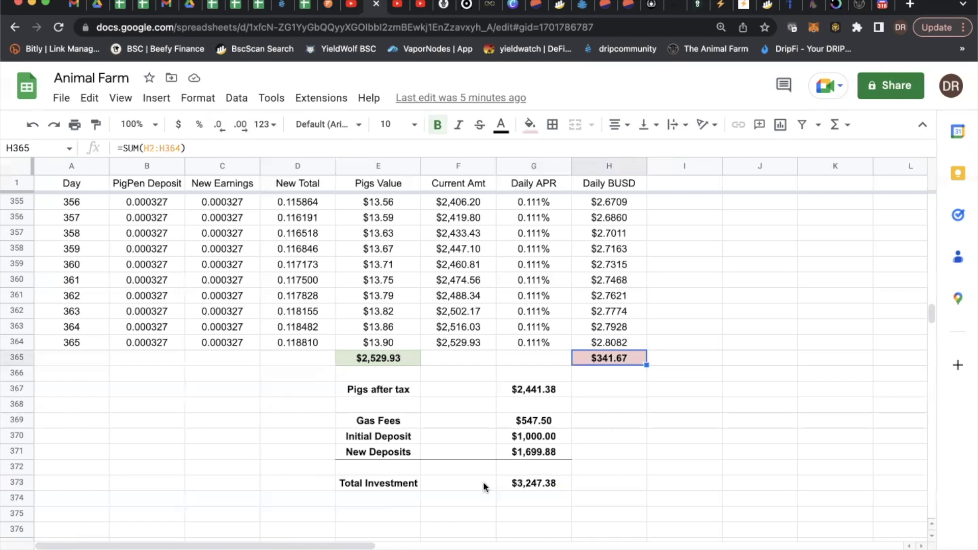
Add the label ROI in cell E374, directly below Total Investment
left_click(403, 499)
type("ROI")
key("Tab")
key("Tab")
key("Tab")
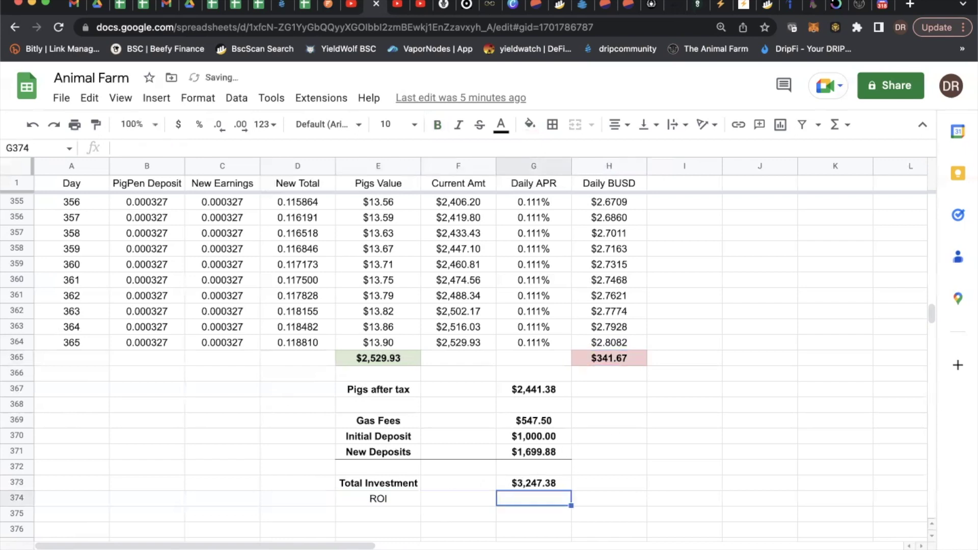
Calculate the ROI in G374 with the formula =H365/G373 and format the cell as a percentage
left_click(535, 499)
type("=")
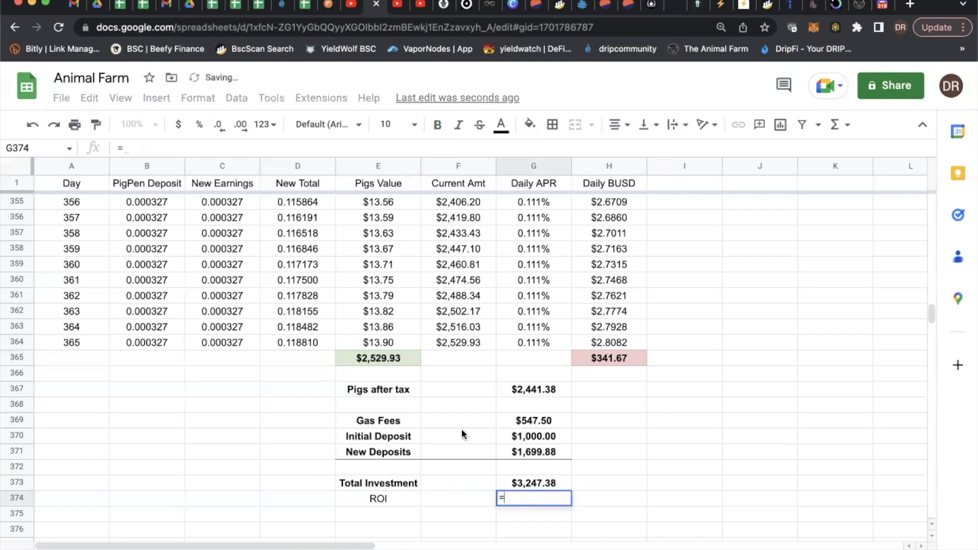
left_click(597, 358)
type("/")
left_click(551, 480)
key("Return")
left_click(541, 501)
left_click(199, 125)
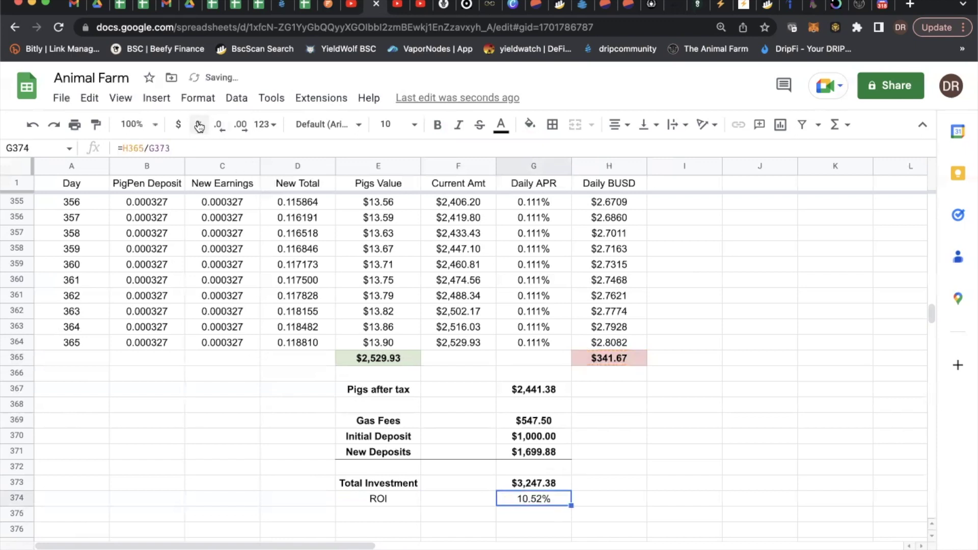
Make the ROI label and its percentage in E374:G374 bold
left_click_drag(395, 494, 528, 496)
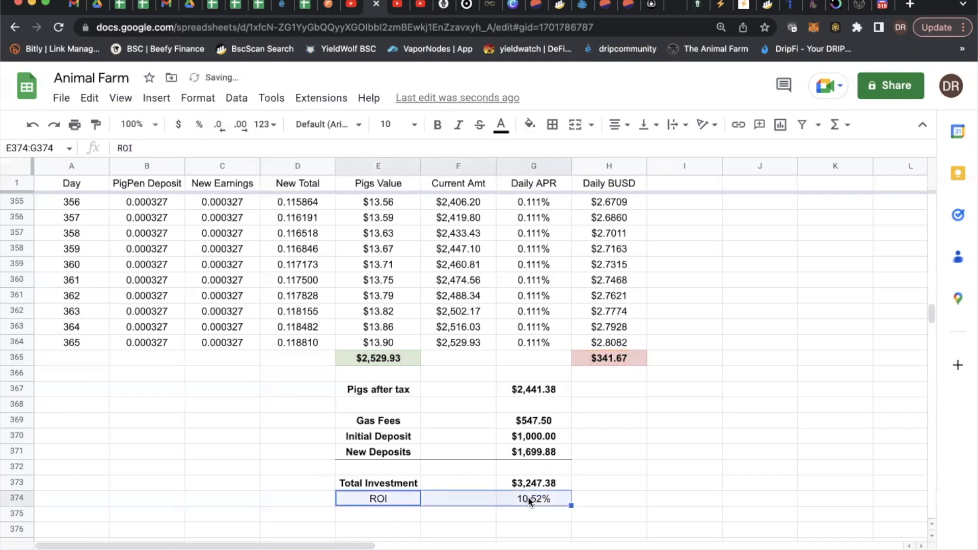
key("ctrl+b")
left_click(385, 504)
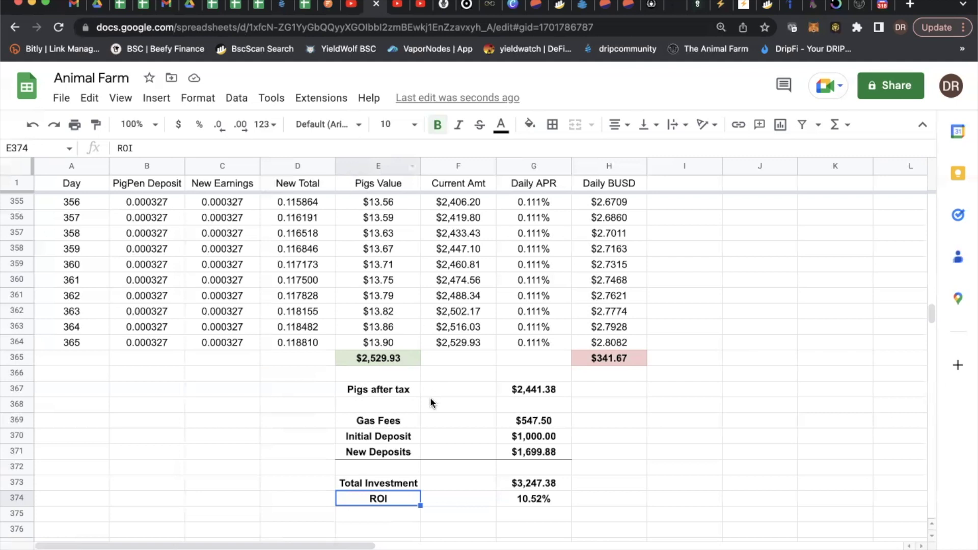
Open the sheet with the Cummulative column and examine each day 1 entry from Deposit through Cummulative
left_click(390, 360)
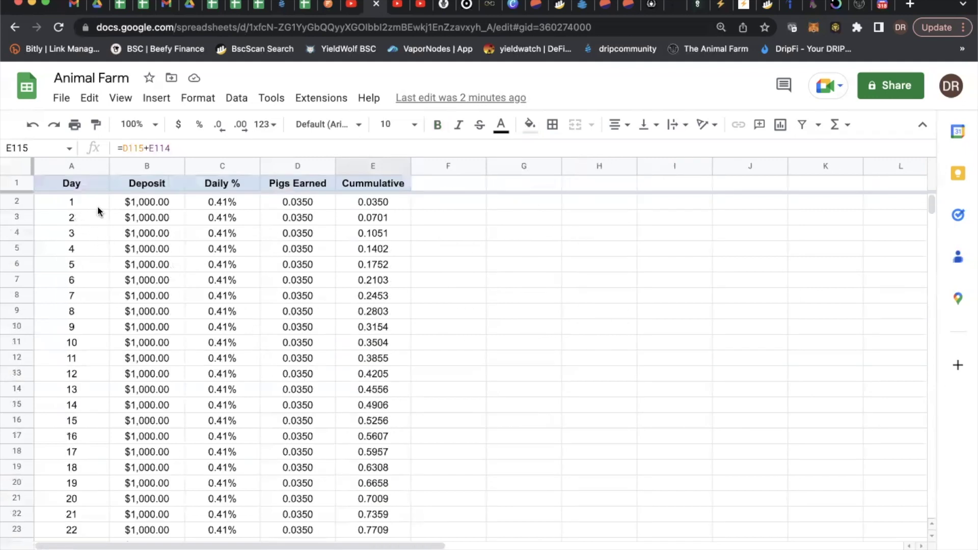
left_click(136, 202)
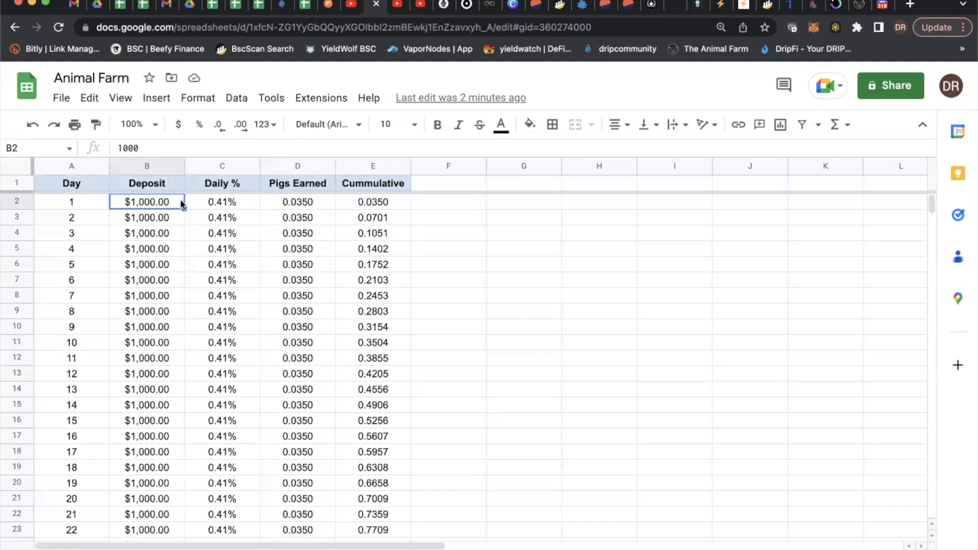
left_click(224, 201)
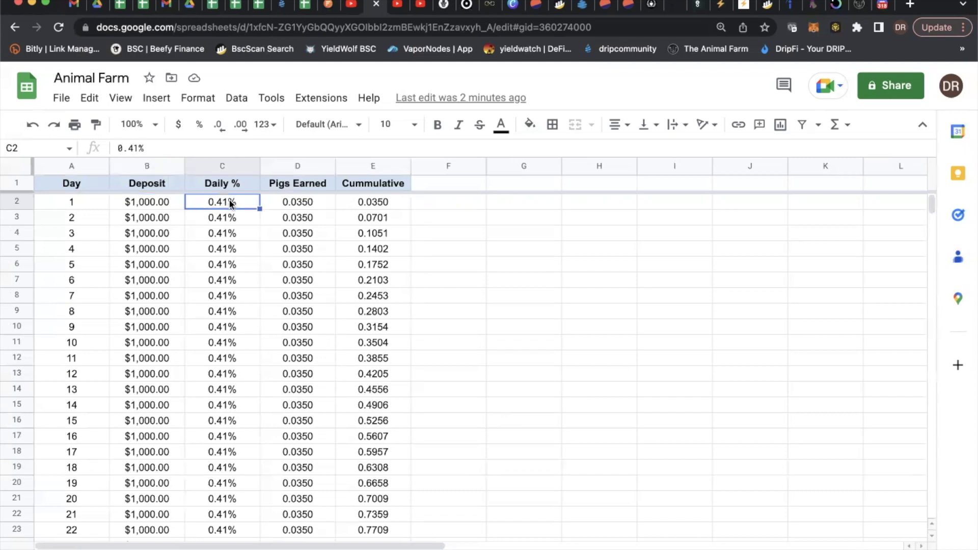
left_click(298, 200)
left_click(351, 202)
Follow how the Cummulative Pigs amount builds up from day 2 to day 8
left_click(363, 219)
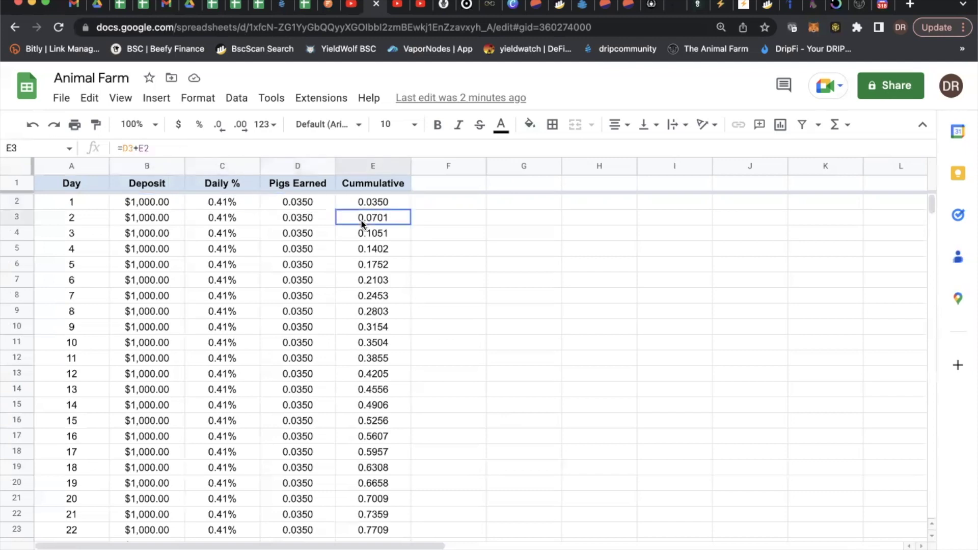
key("Down")
key("Down")
key("Down")
key("Down")
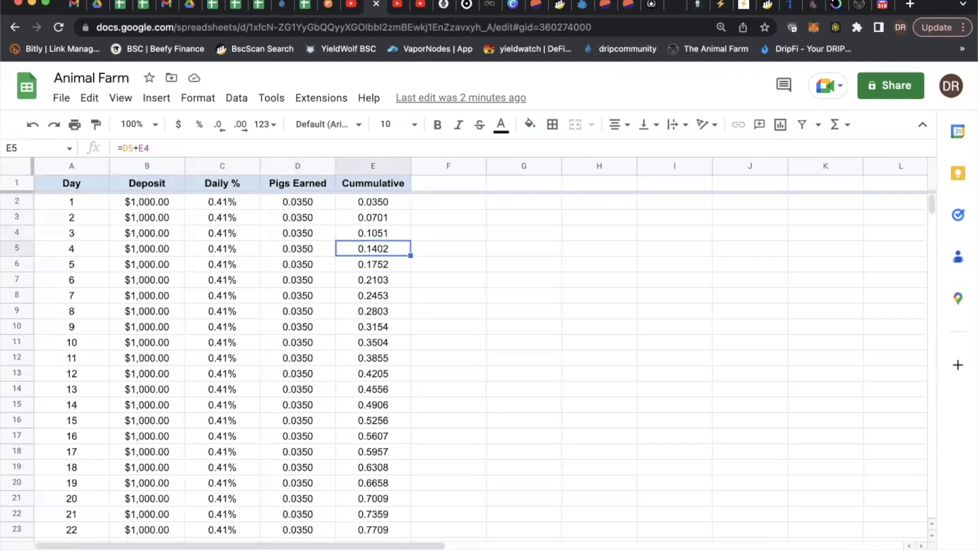
key("Down")
key("Down")
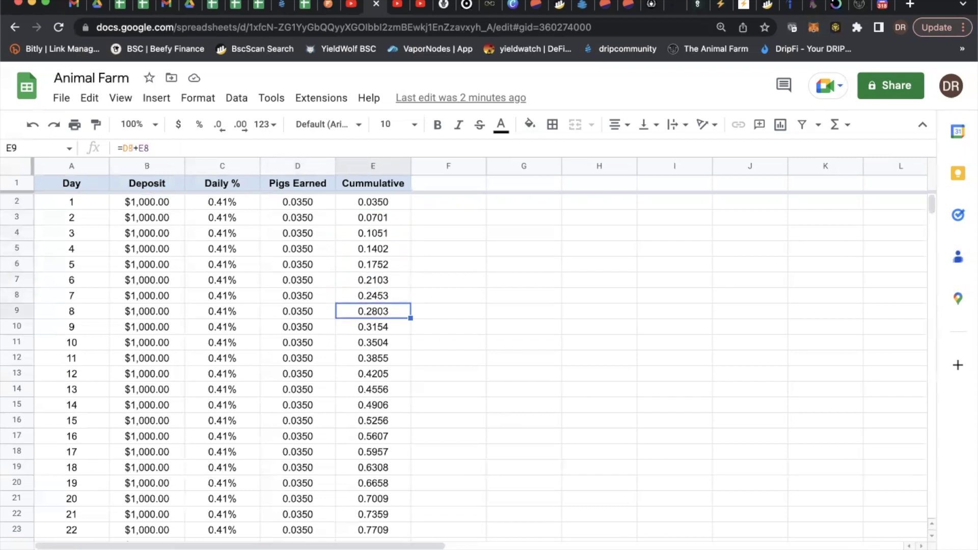
Follow the Cummulative Pigs amount from day 9 onward, ending at the highlighted day 114 entry in E115
key("Down")
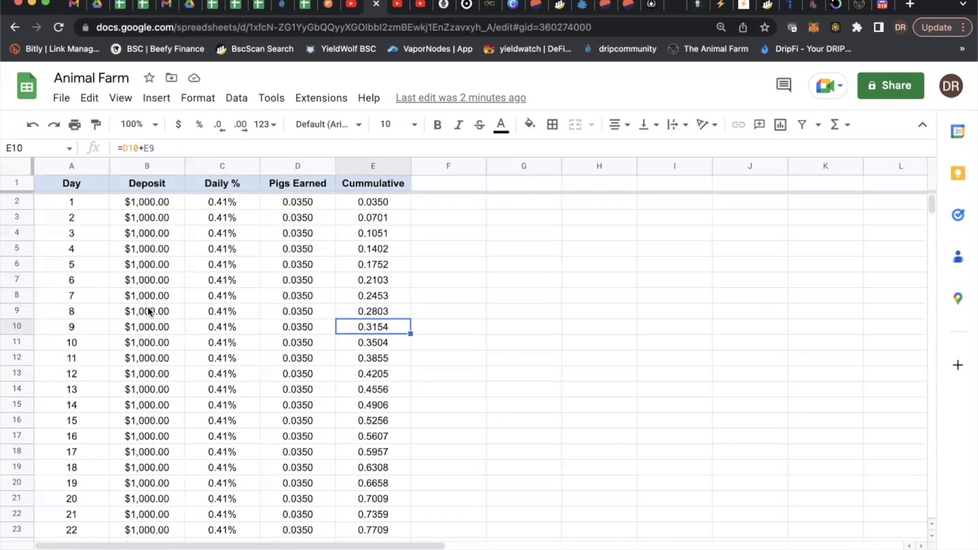
left_click(300, 326)
left_click(374, 328)
key("Down")
key("Down")
key("Down")
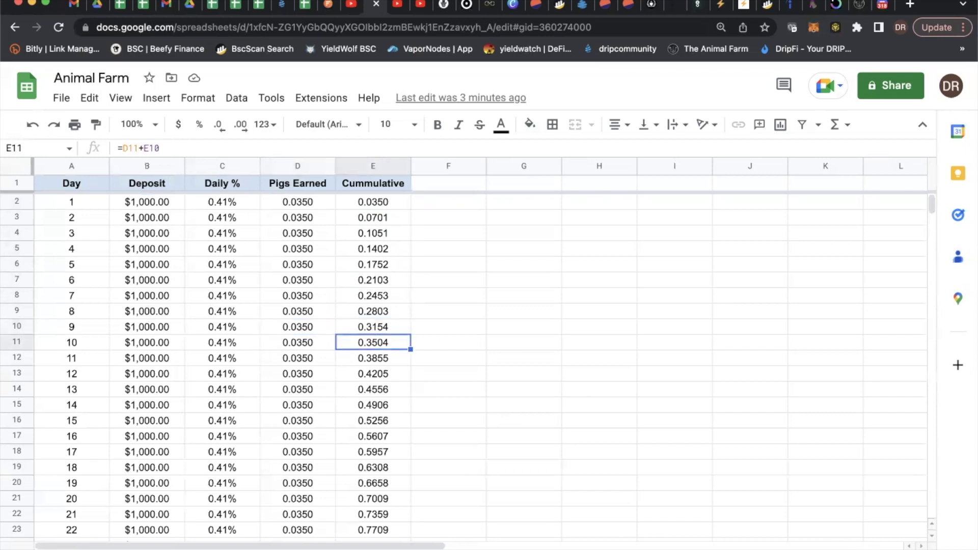
key("Down")
key("Down")
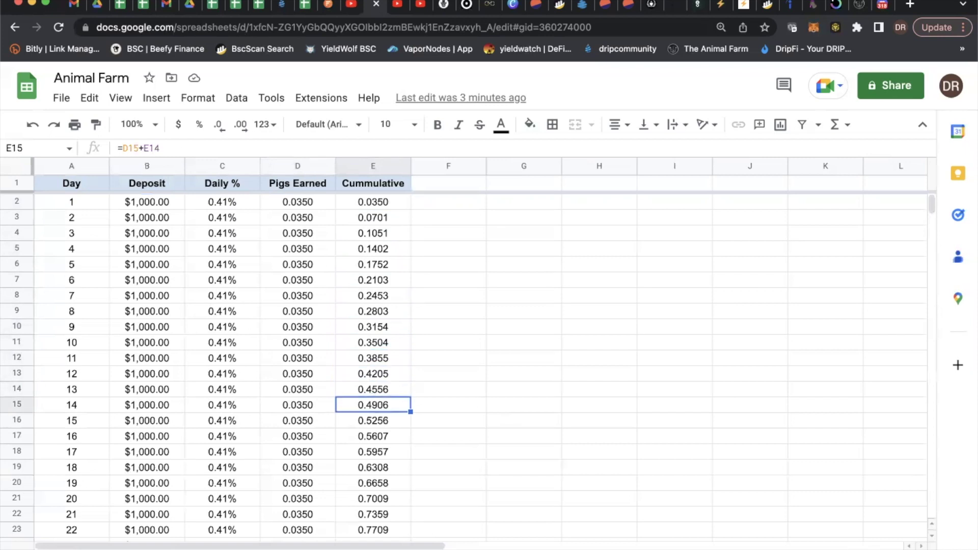
scroll(297, 348, "up", 3)
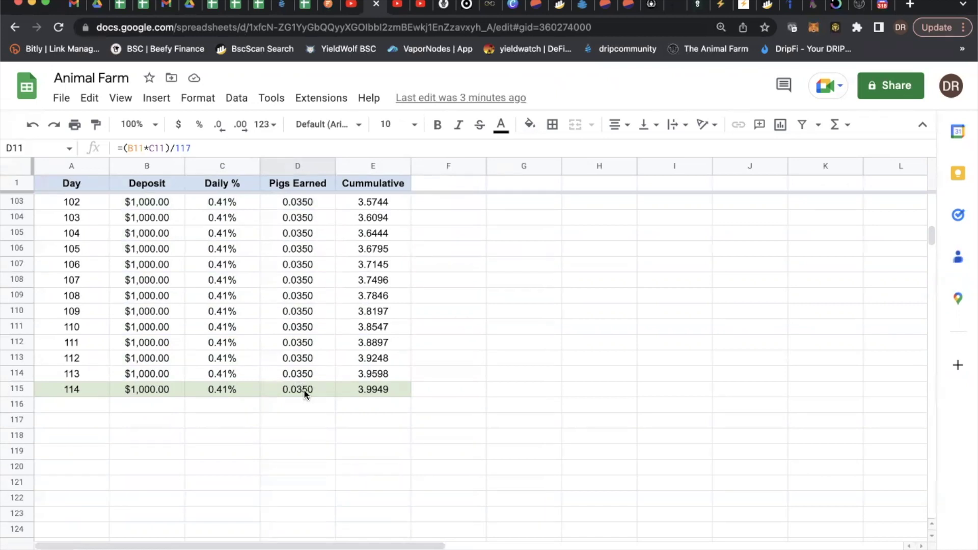
left_click(360, 390)
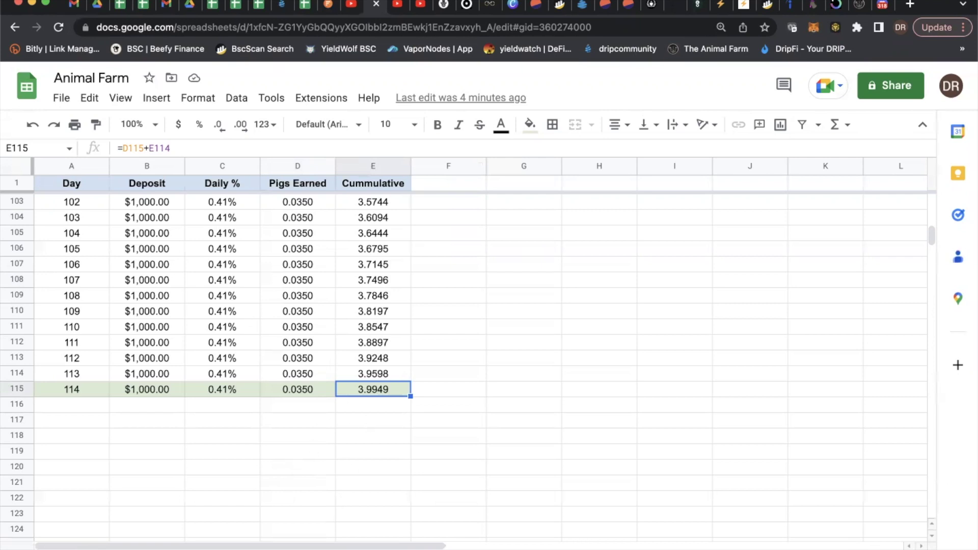
Return to the sheet with the PigPen Deposit column and select the Daily BUSD values in H2:H113 for review
key("alt+Down")
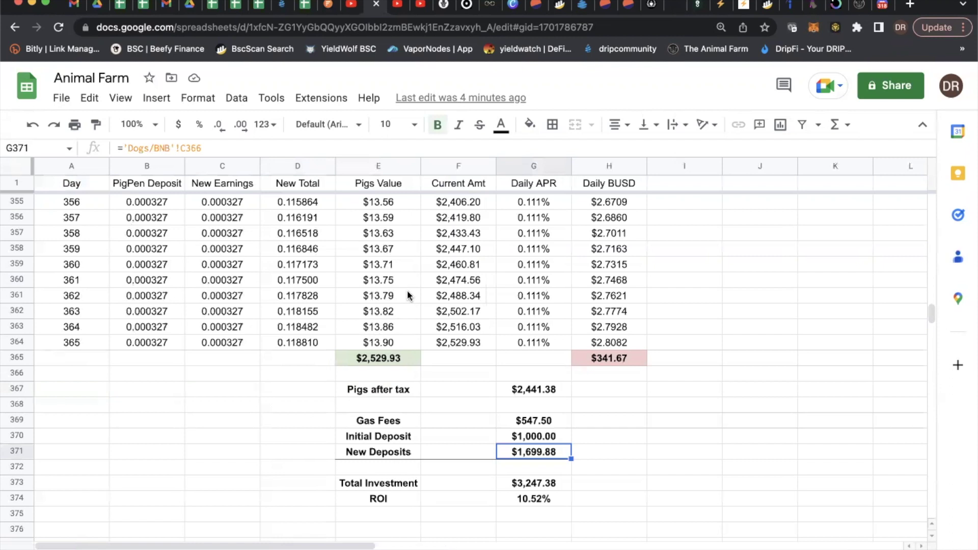
scroll(408, 296, "up", 15)
scroll(409, 296, "up", 20)
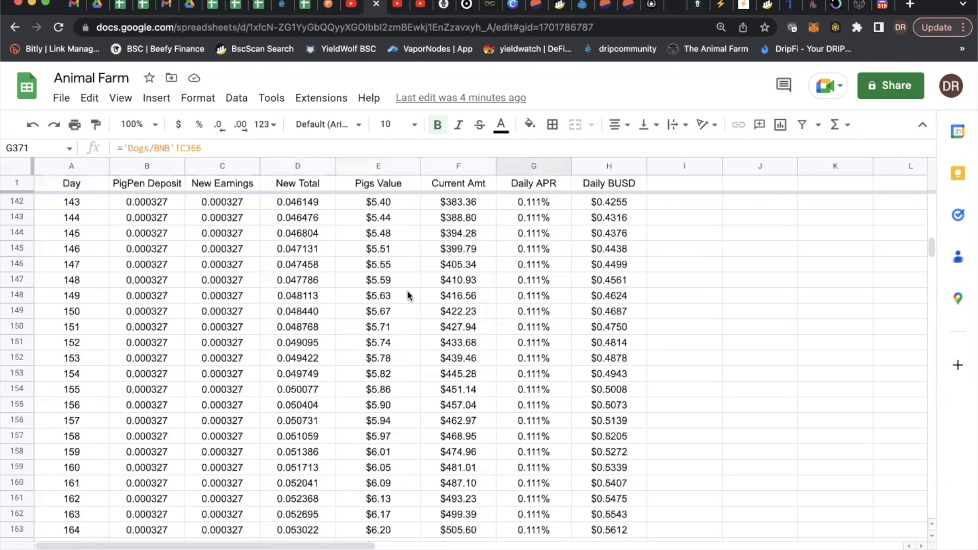
scroll(306, 295, "up", 7)
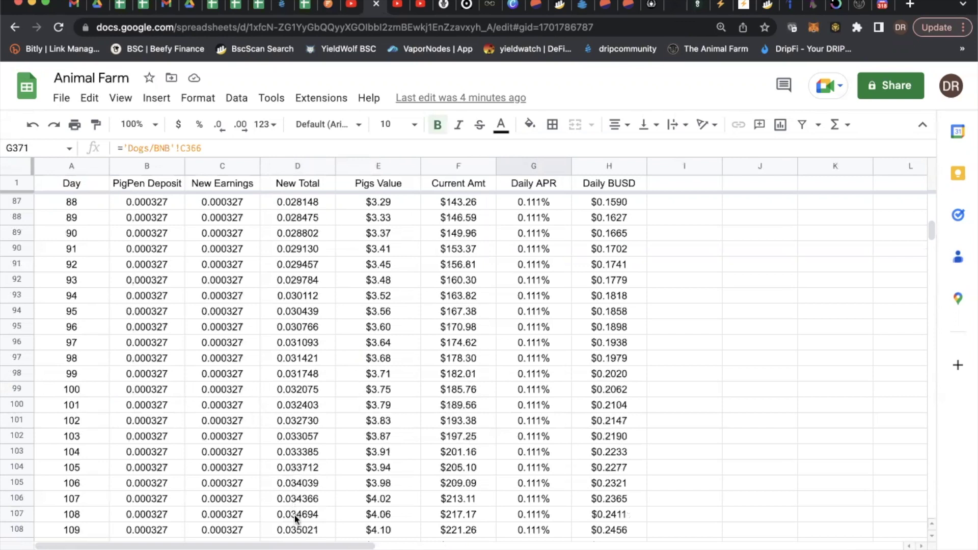
scroll(540, 377, "down", 7)
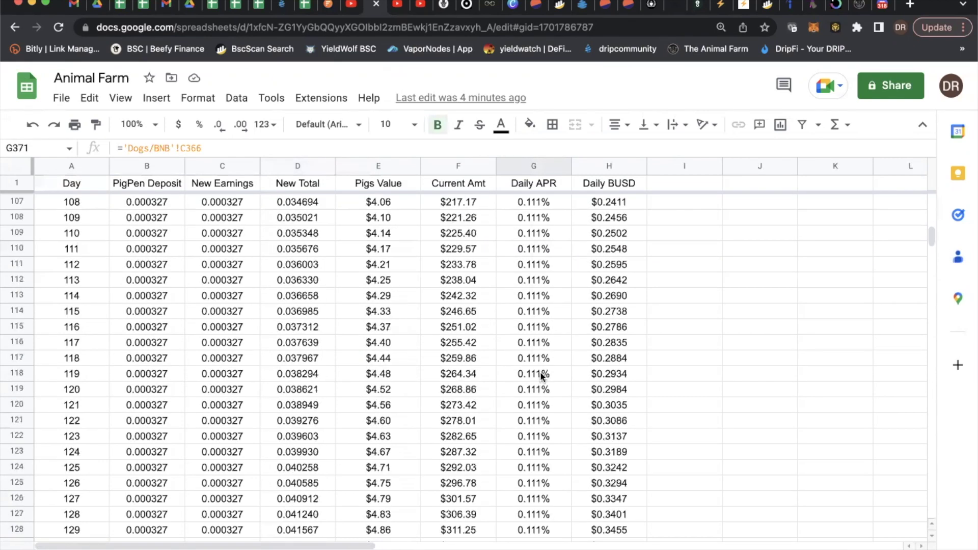
left_click(603, 300)
key("ctrl+shift+Up")
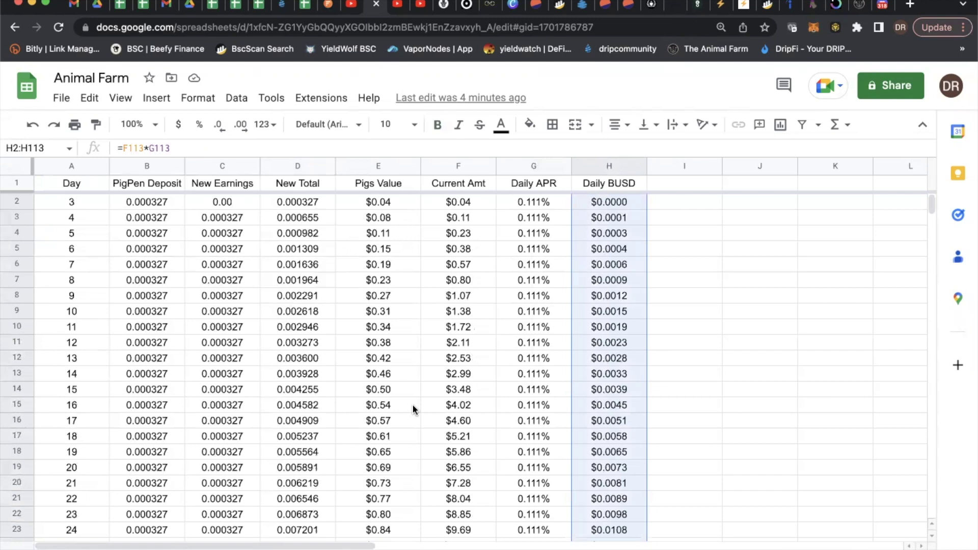
Revisit the day 114 row in the sheet with the Cummulative column, and switch to the YouTube channel page
key("alt+Down")
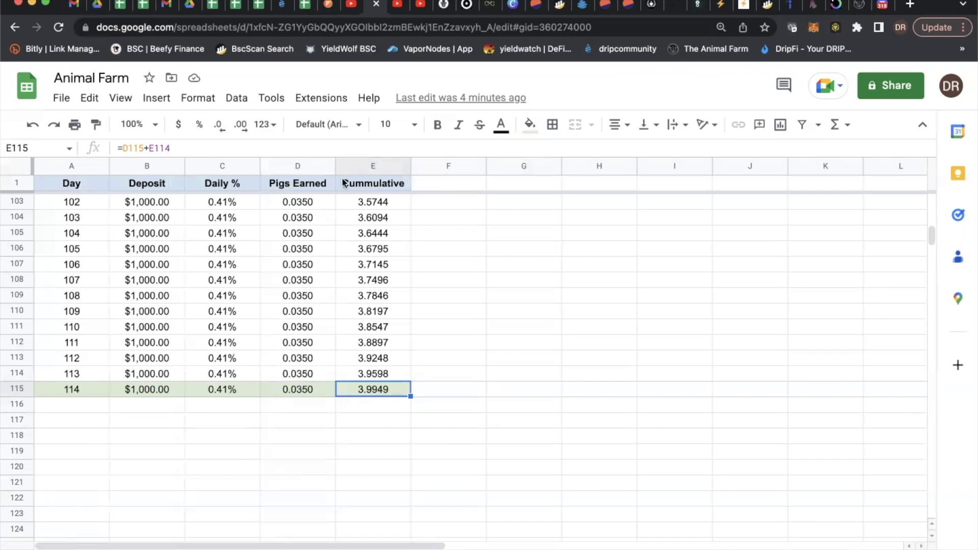
left_click(354, 6)
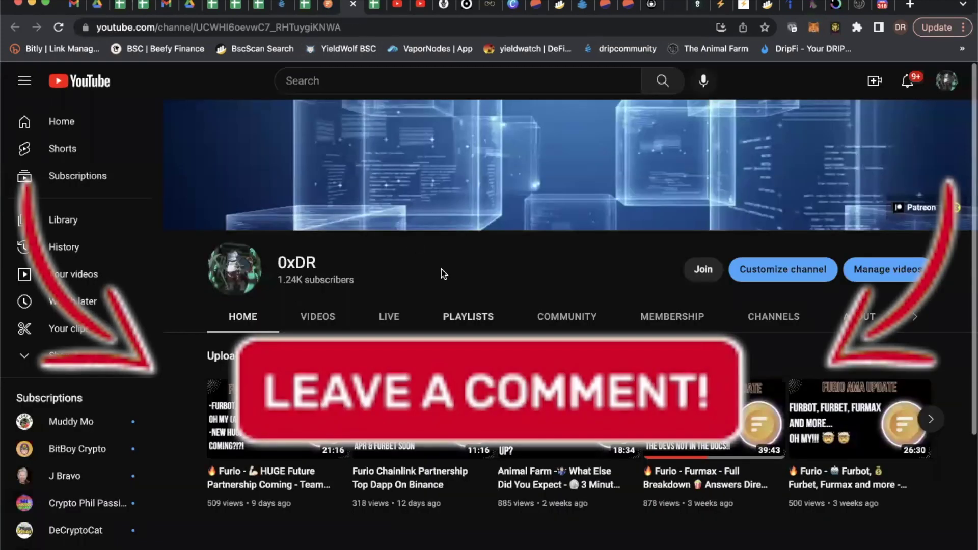